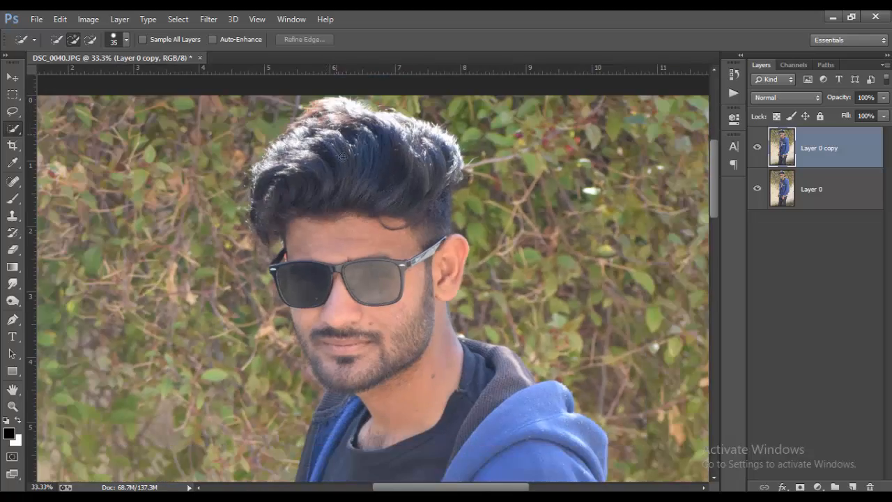
Step: Quick-select the man's hair, sunglasses, face and blue hoodie on the Layer 0 copy layer
left_click_drag(342, 157, 324, 166)
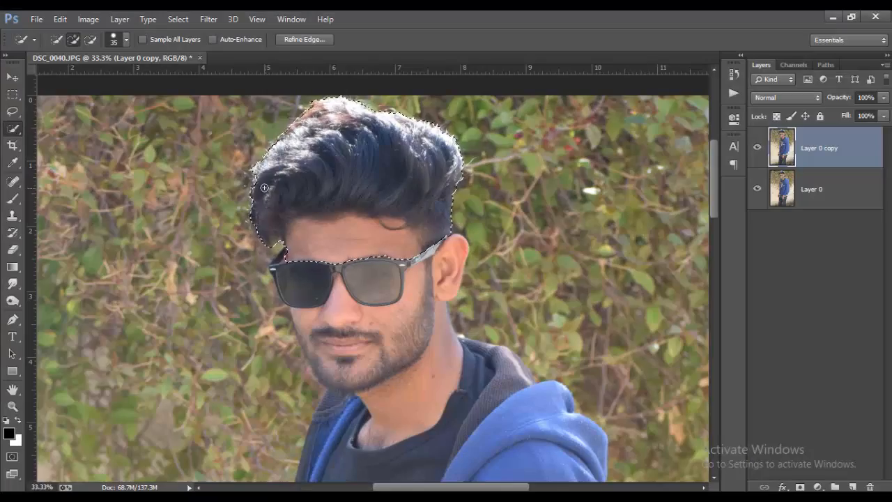
scroll(264, 187, "down", 1)
left_click_drag(389, 222, 422, 230)
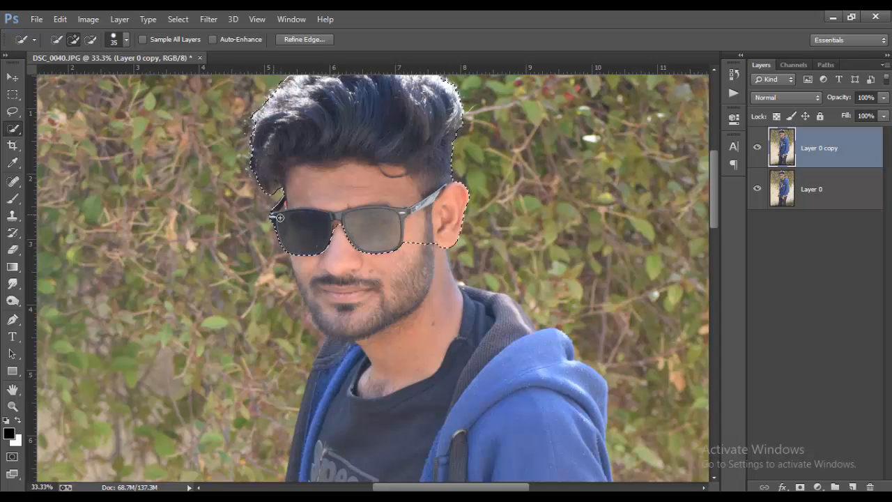
mouse_move(279, 217)
left_mouse_down()
mouse_move(319, 252)
mouse_move(342, 317)
mouse_move(448, 301)
mouse_move(509, 320)
mouse_move(505, 296)
mouse_move(578, 370)
mouse_move(319, 303)
mouse_move(295, 434)
left_mouse_up()
scroll(583, 356, "down", 1)
scroll(295, 418, "down", 6)
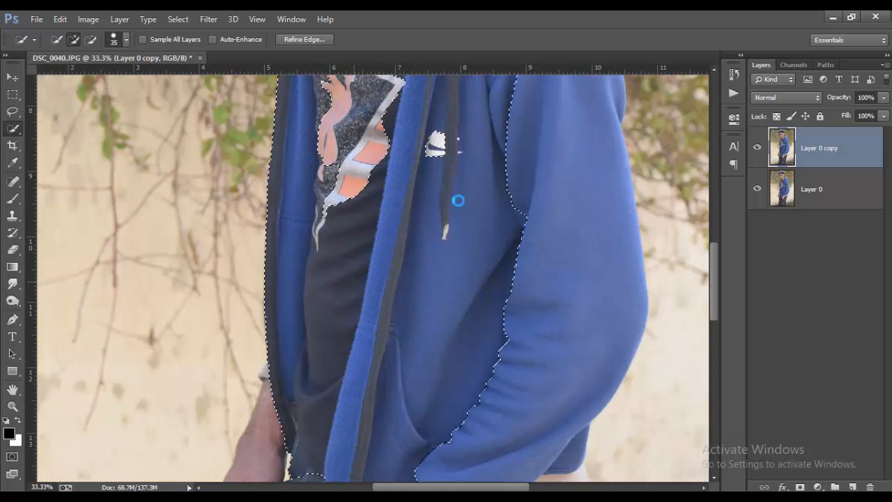
scroll(458, 200, "up", 1)
mouse_move(461, 245)
left_mouse_down()
mouse_move(589, 228)
mouse_move(593, 283)
left_mouse_up()
scroll(593, 283, "down", 5)
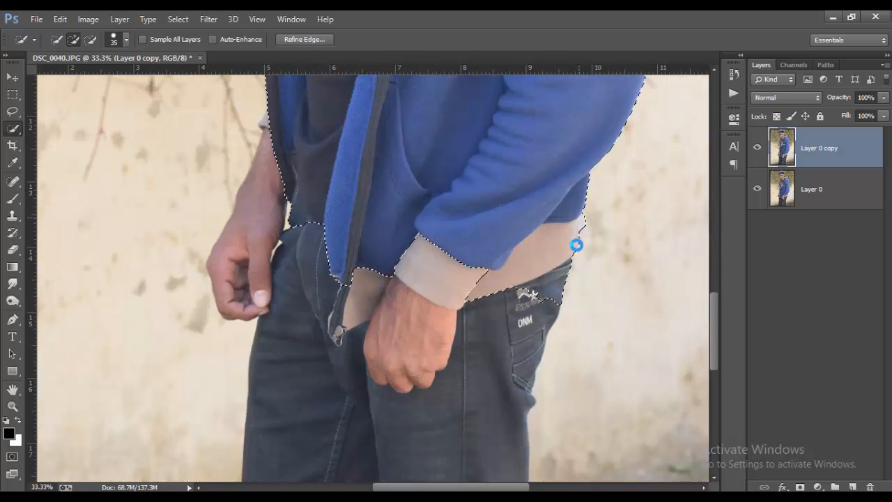
Step: Extend the selection over the hoodie's beige cuff and hem, both hands and the jeans
left_click_drag(576, 244, 452, 276)
scroll(516, 279, "down", 1)
left_click_drag(534, 223, 496, 279)
mouse_move(298, 199)
left_mouse_down()
mouse_move(295, 267)
mouse_move(307, 264)
mouse_move(297, 357)
mouse_move(373, 406)
left_mouse_up()
scroll(307, 261, "down", 1)
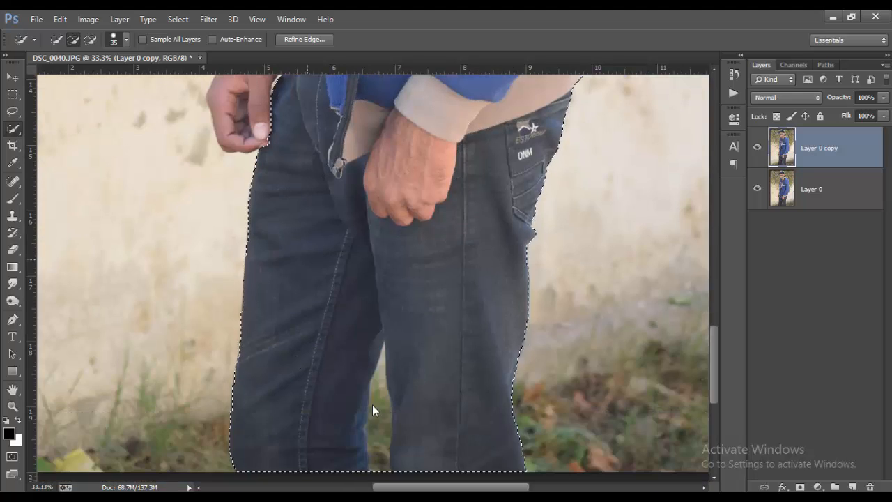
Step: Exclude the small wall gaps between the hanging hand and the jeans from the selection, using a size 8 selection brush
scroll(292, 341, "up", 3)
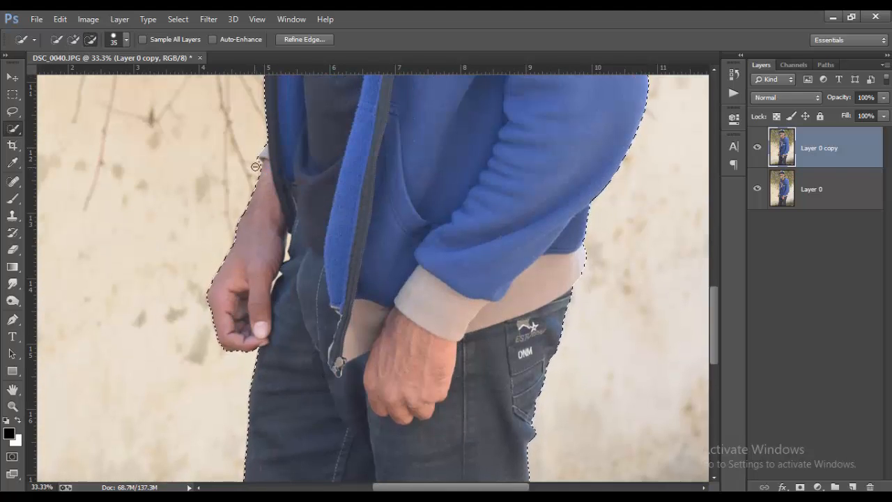
scroll(264, 255, "up", 4)
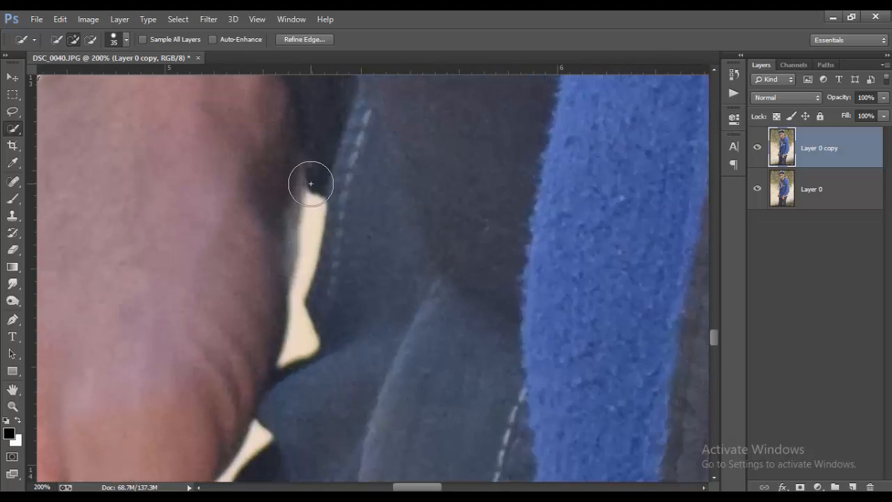
scroll(311, 183, "down", 1)
key("bracketleft")
key("bracketleft")
key("bracketleft")
key("bracketleft")
key("bracketleft")
key("bracketleft")
key("bracketleft")
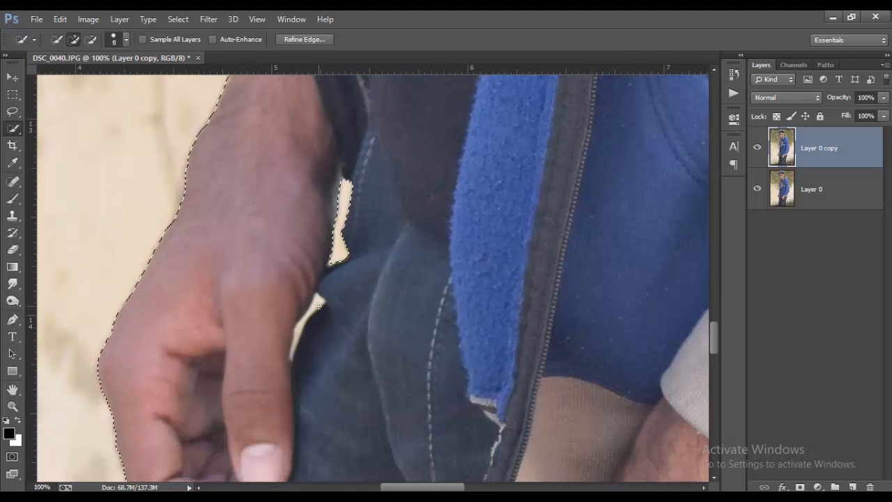
scroll(420, 244, "down", 4)
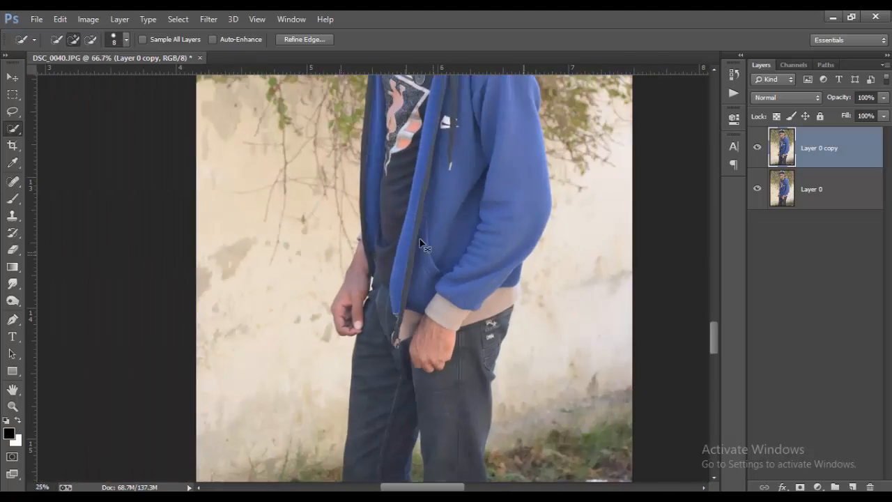
Step: Clean up the selection edge along the cheek and the outer corner of the sunglasses with a size 45 selection brush
scroll(420, 244, "down", 2)
scroll(398, 211, "up", 5)
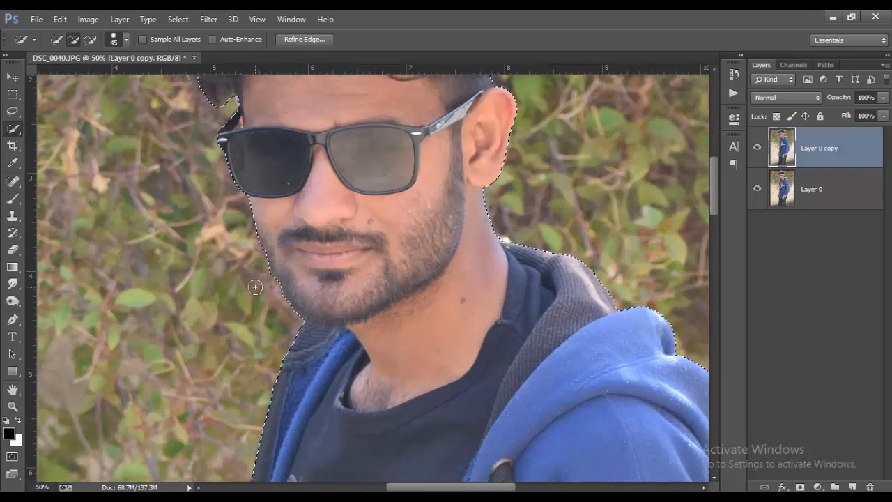
key("alt")
mouse_move(253, 244)
left_mouse_down()
mouse_move(260, 275)
mouse_move(284, 262)
left_mouse_up()
key("alt")
left_click(224, 140)
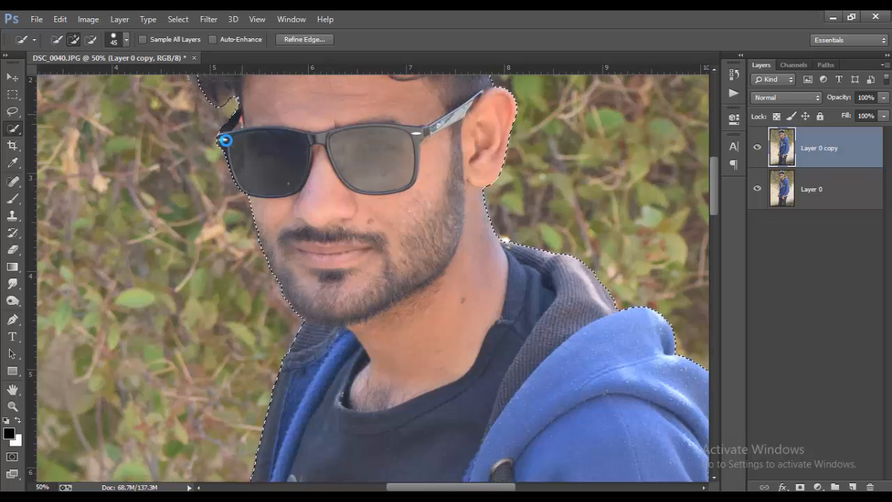
Step: Refine the selection at the gap between the hair and the sunglasses with a size 20 selection brush
key("bracketleft")
key("bracketleft")
key("bracketleft")
key("bracketleft")
key("bracketleft")
key("alt")
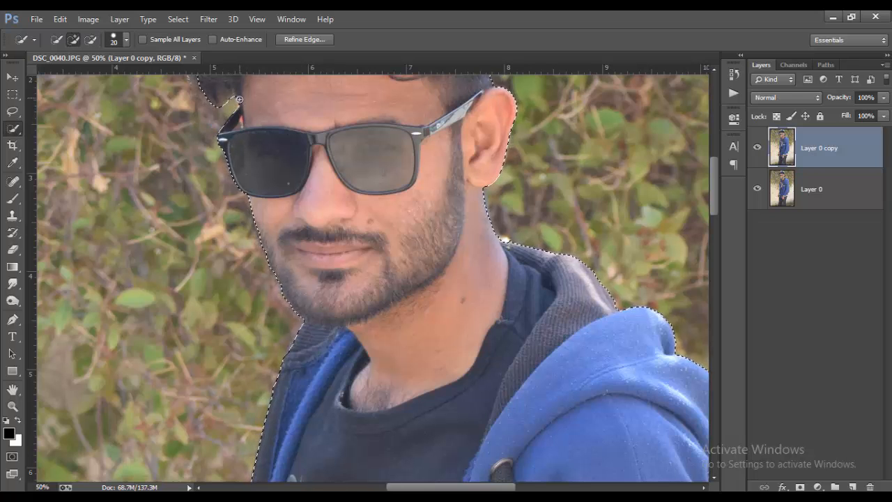
scroll(403, 209, "up", 3)
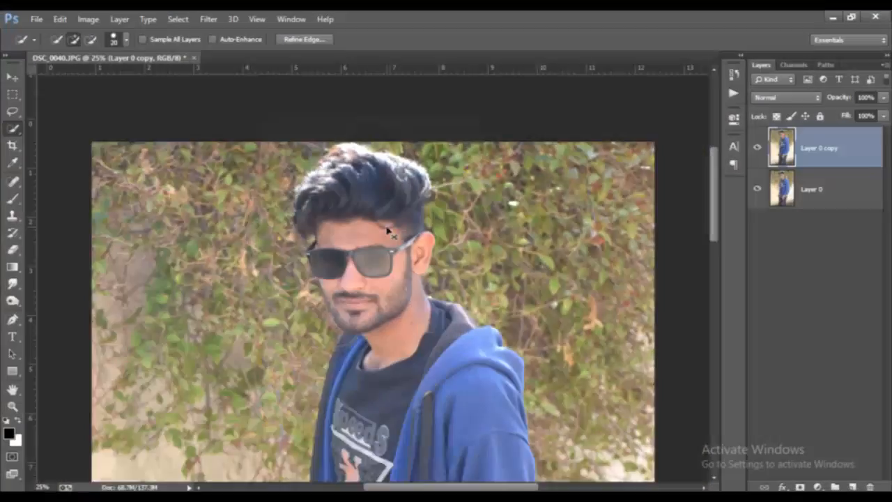
Step: Open Refine Edge for the selection and brush along the whole outline of the hair with a size 60 refine brush
key("ctrl+minus")
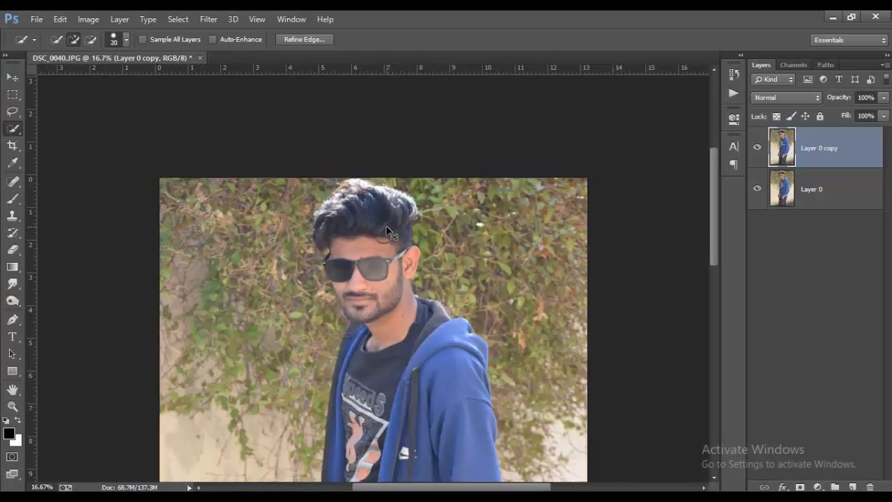
key("ctrl+minus")
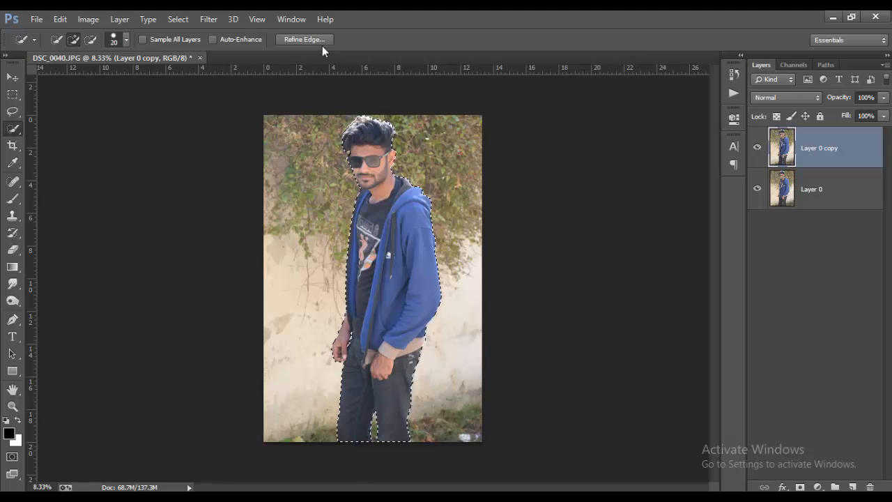
key("ctrl+alt+r")
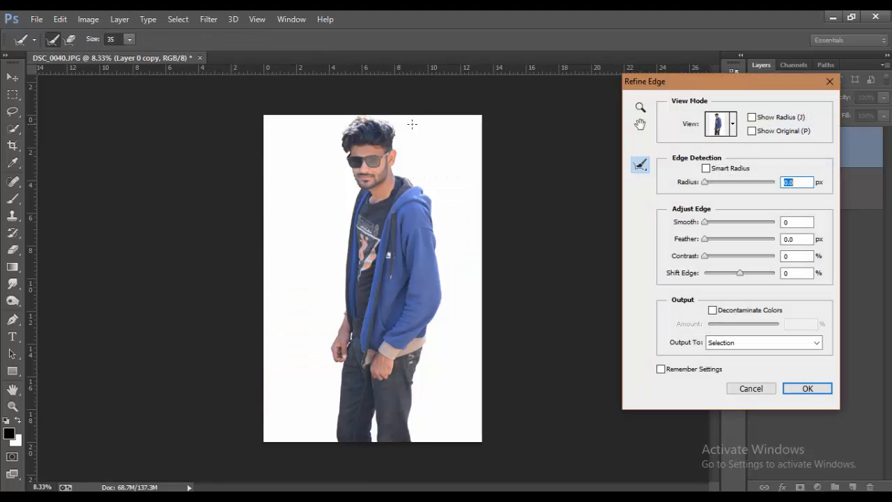
key("ctrl+plus")
key("ctrl+plus")
key("ctrl+plus")
left_click_drag(677, 84, 483, 157)
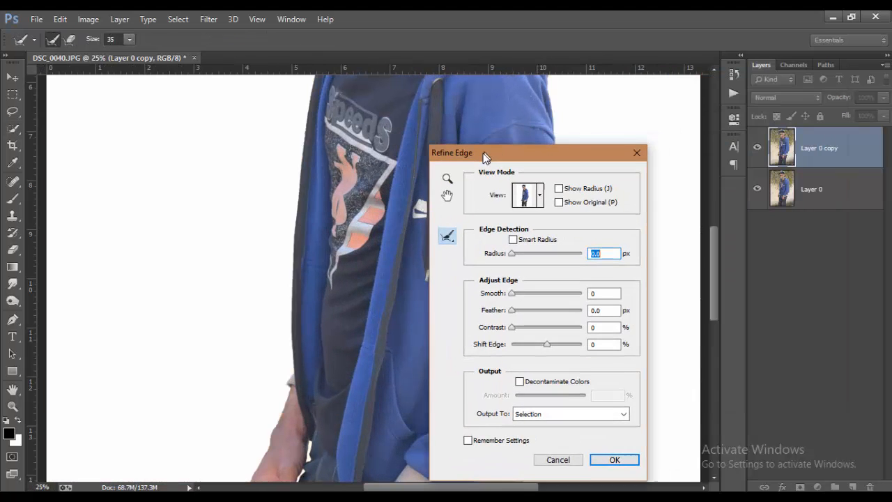
left_click_drag(715, 246, 701, 170)
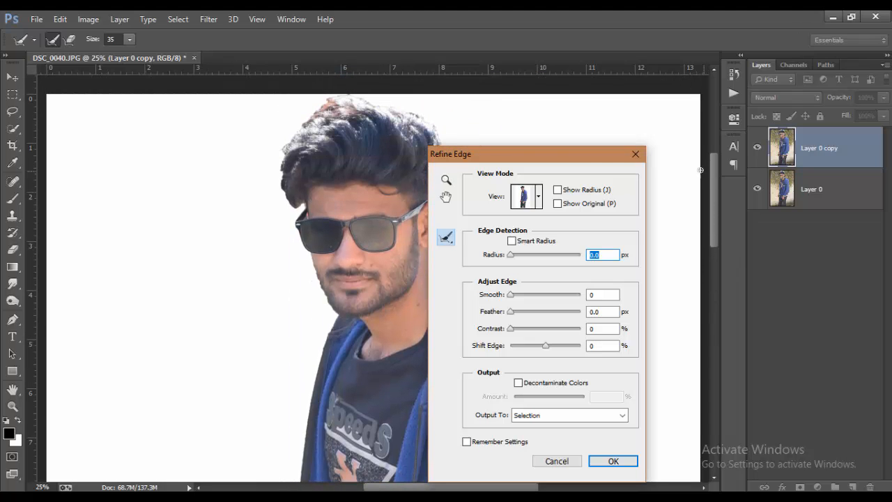
left_click_drag(585, 158, 740, 121)
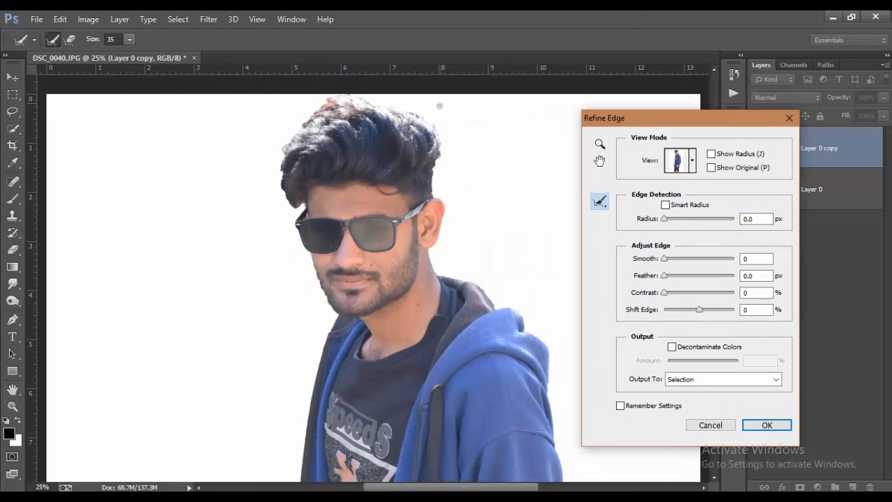
key("bracketright")
mouse_move(435, 196)
left_mouse_down()
mouse_move(441, 145)
mouse_move(406, 112)
left_mouse_up()
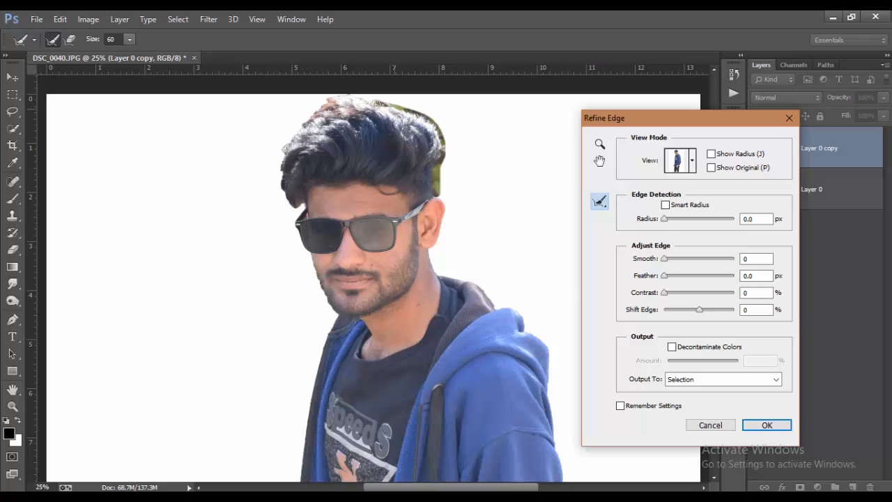
mouse_move(323, 105)
left_mouse_down()
mouse_move(281, 162)
mouse_move(287, 199)
mouse_move(302, 206)
mouse_move(285, 212)
mouse_move(301, 236)
left_mouse_up()
Step: Apply Refine Edge with radius 5 px, smooth 5 and contrast 10%, output to a selection
double_click(748, 219)
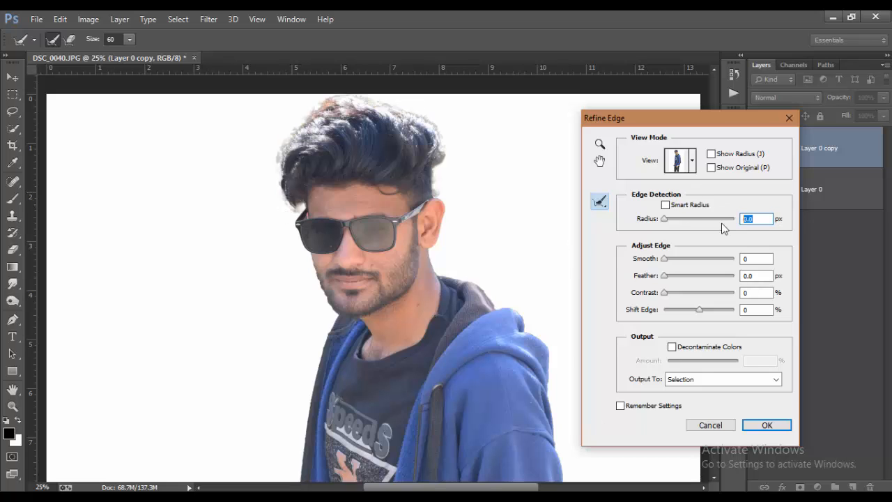
type("2.1")
key("Tab")
type("5")
key("Tab")
key("Tab")
key("BackSpace")
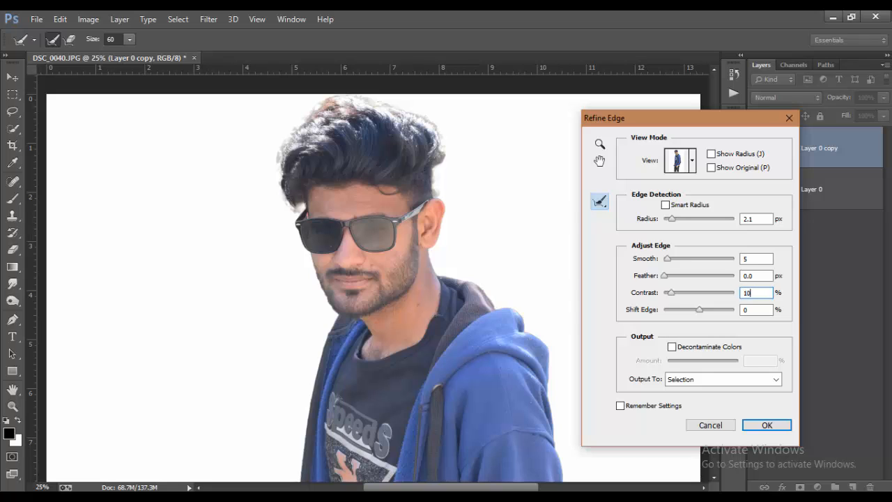
type("10")
double_click(750, 219)
type("5")
left_click(777, 427)
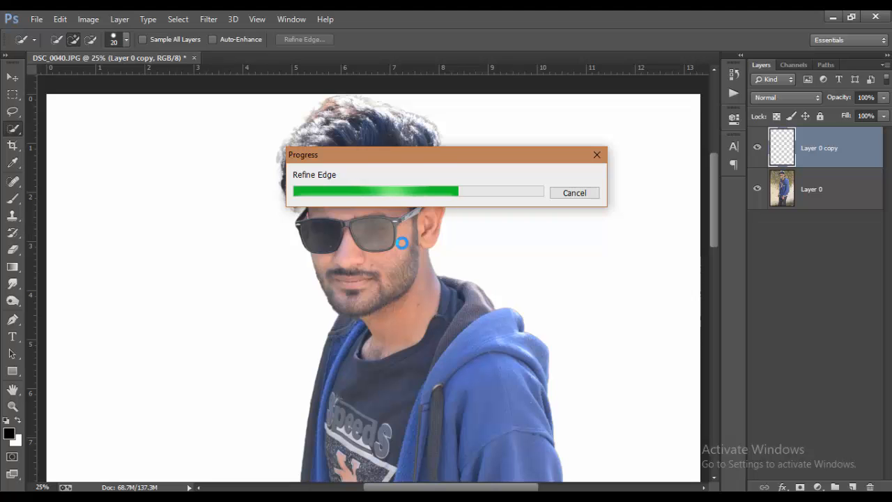
Step: Add a layer mask to Layer 0 copy from the selection and hide Layer 0
scroll(402, 243, "down", 3)
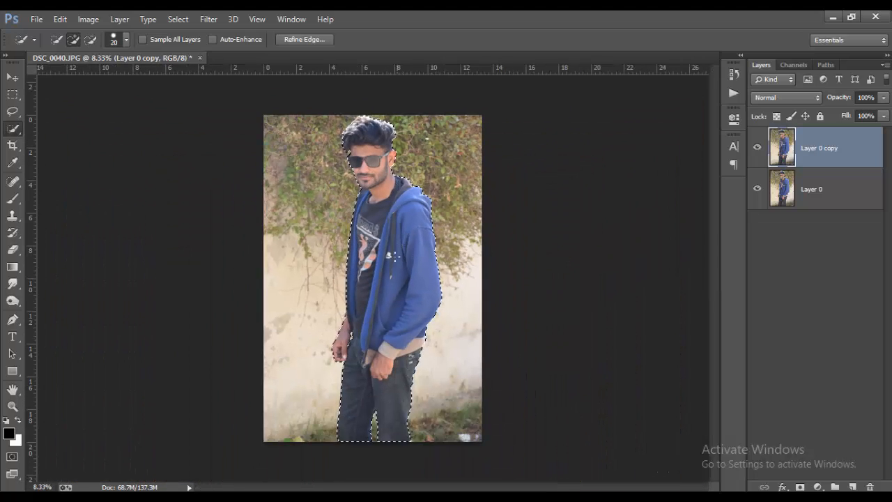
left_click(800, 487)
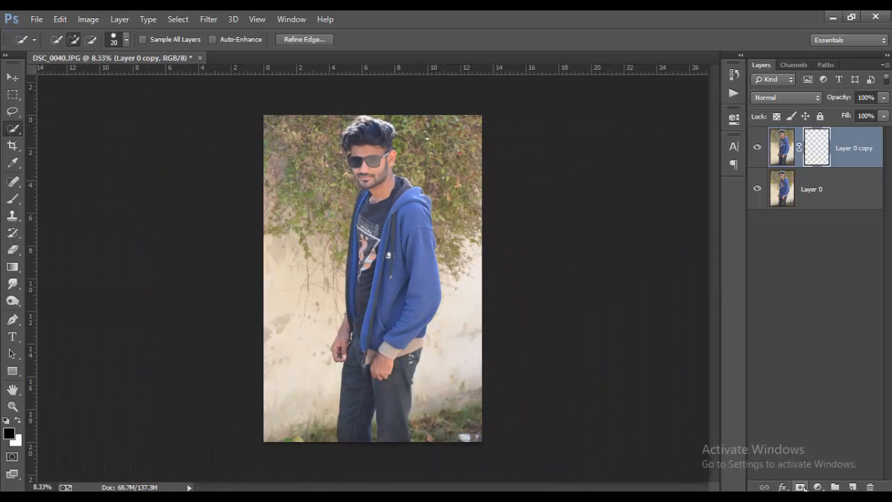
left_click(758, 189)
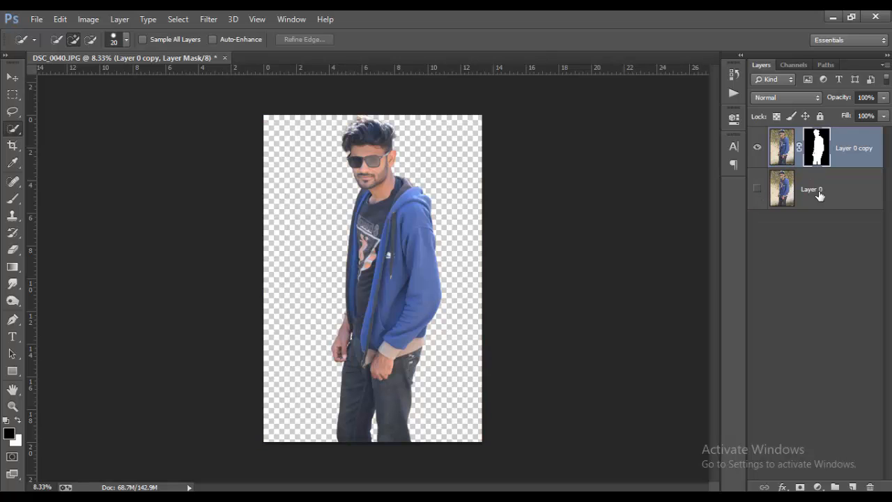
Step: Place the Green-Hd-background image directly above Layer 0, behind the masked man
left_click(816, 193)
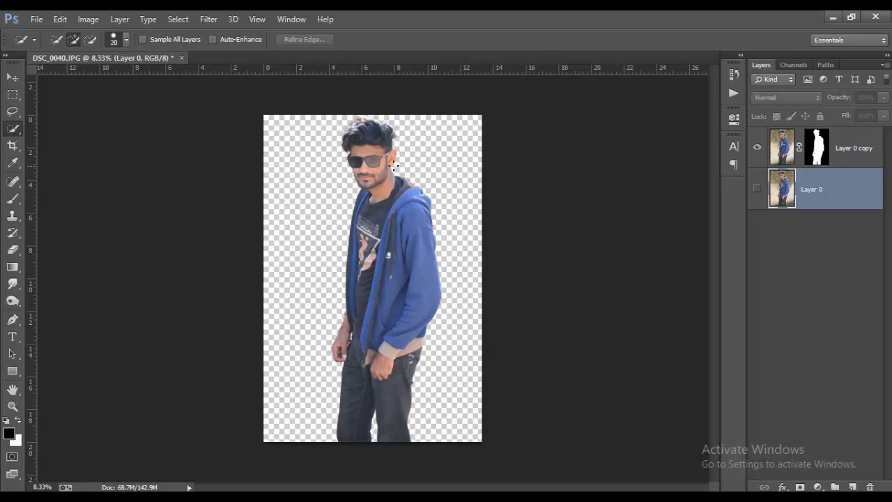
left_click(12, 76)
scroll(424, 185, "up", 2)
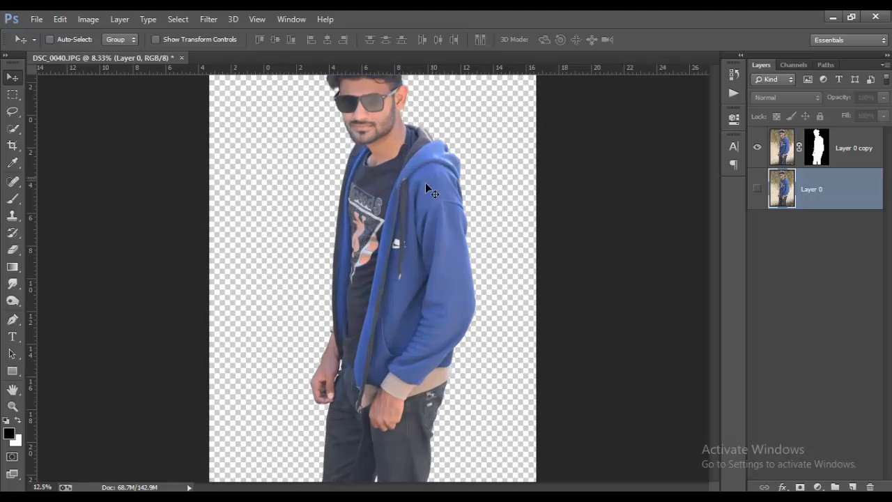
scroll(417, 225, "down", 2)
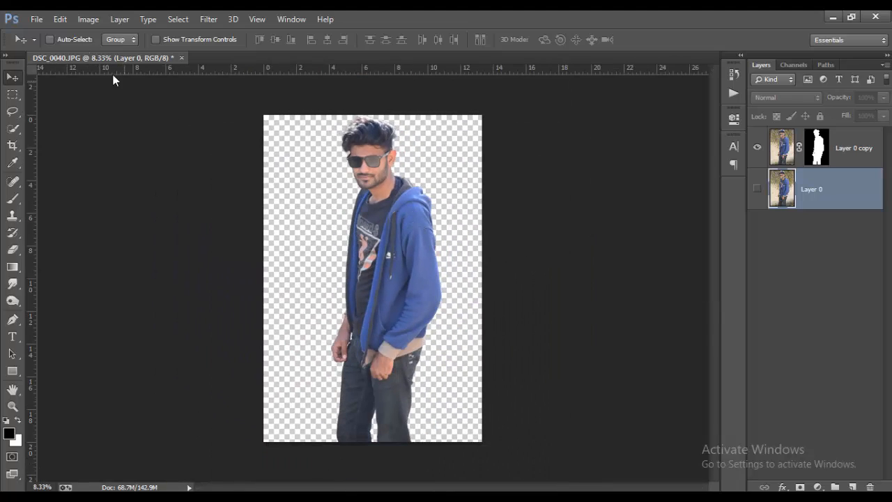
left_click(38, 19)
left_click(70, 248)
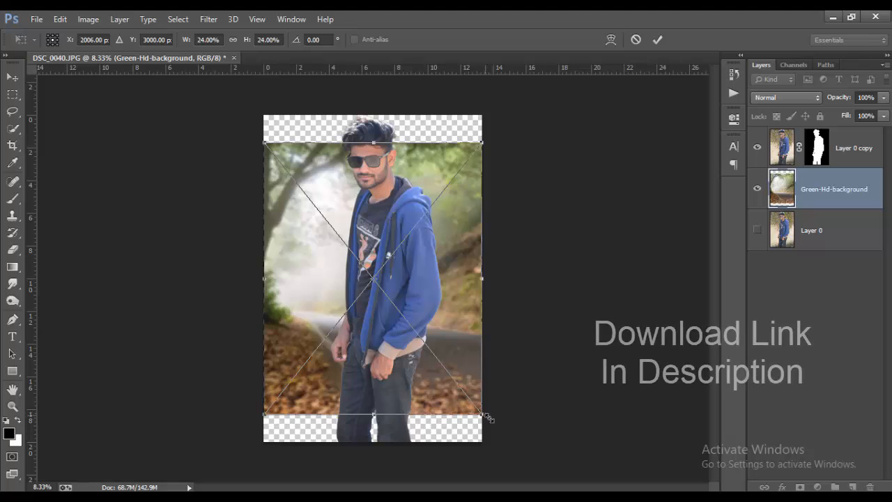
Step: Scale the placed background to about 29.24% wide and 27.34% high, and position it behind the man down to the canvas bottom
left_click_drag(485, 416, 532, 452)
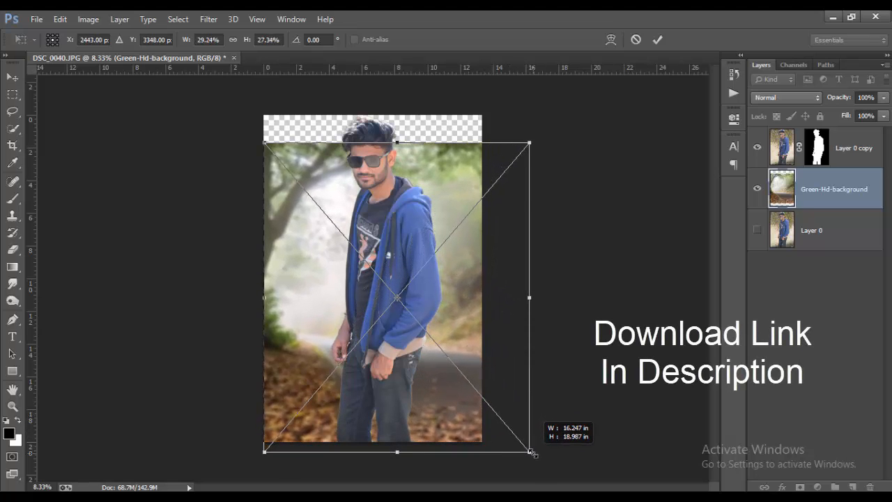
left_click_drag(505, 393, 484, 383)
left_click(655, 41)
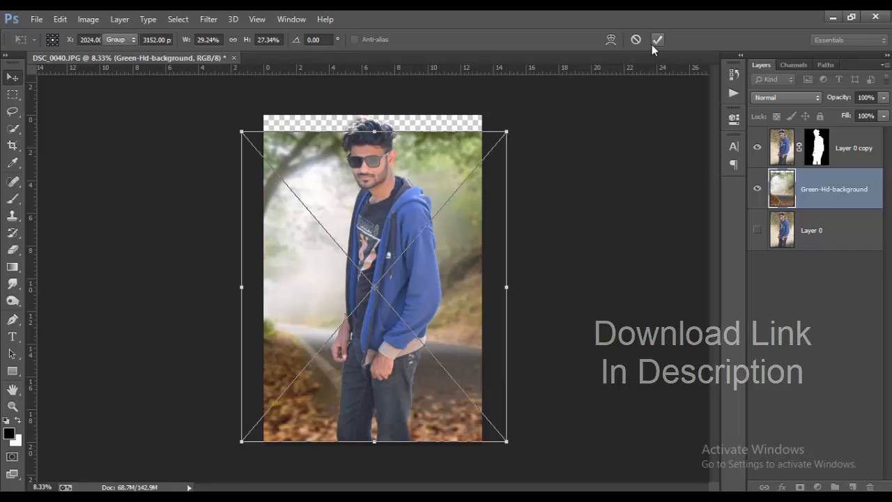
Step: Move the masked man on Layer 0 copy lower and scale him to 116.18% in both width and height
left_click(859, 155)
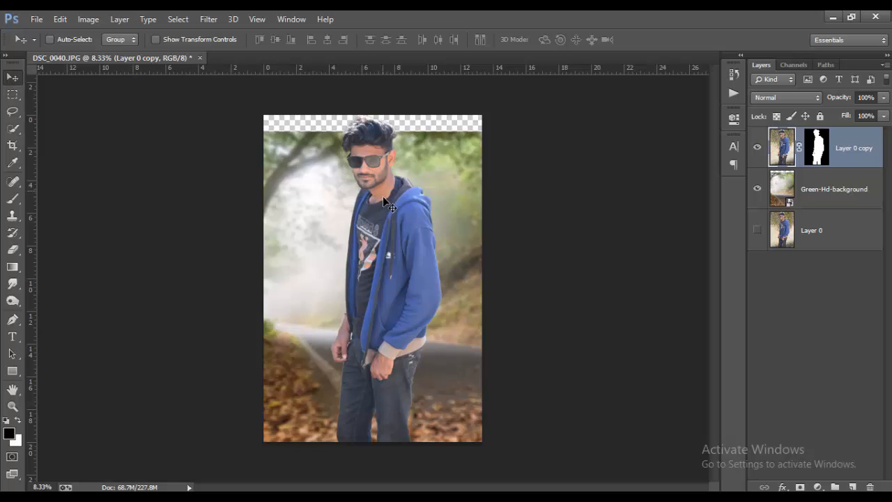
left_click_drag(384, 200, 387, 239)
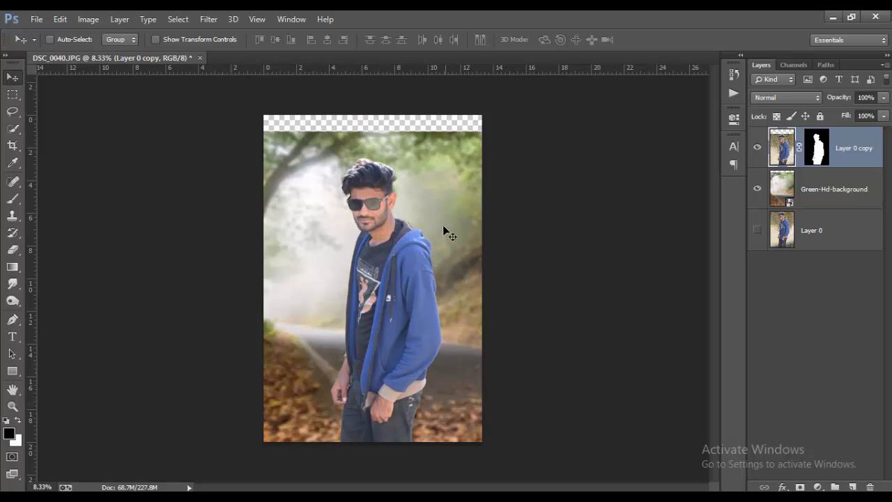
key("ctrl+t")
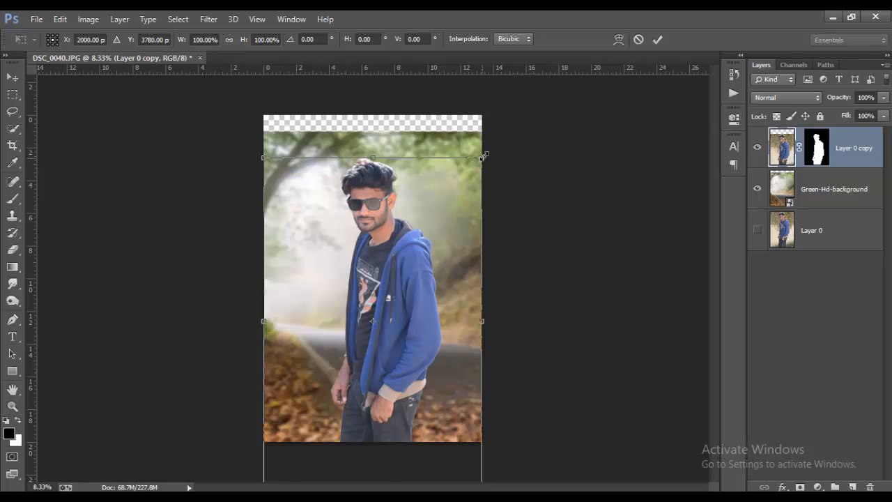
left_click_drag(483, 156, 500, 129)
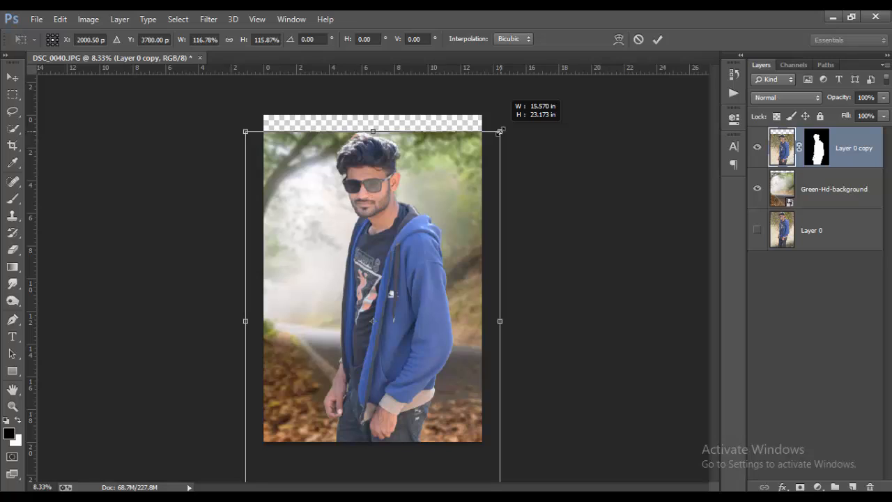
left_click_drag(501, 129, 499, 131)
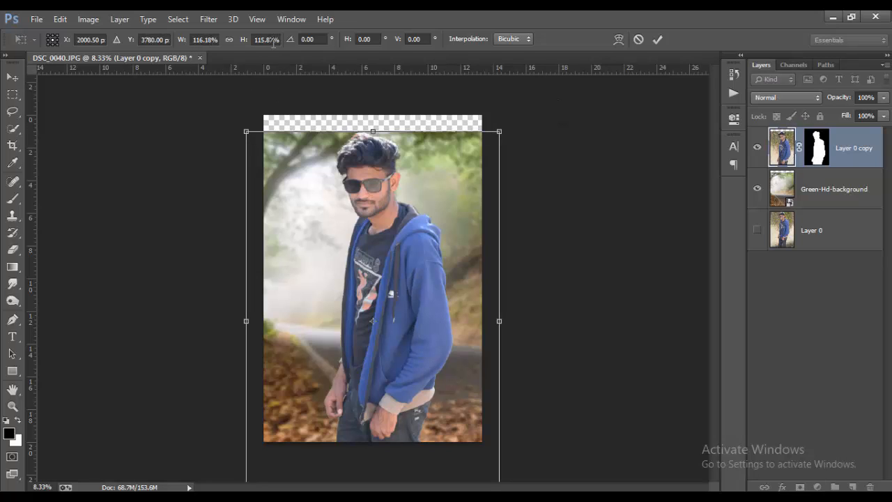
left_click_drag(273, 40, 268, 40)
type("6.")
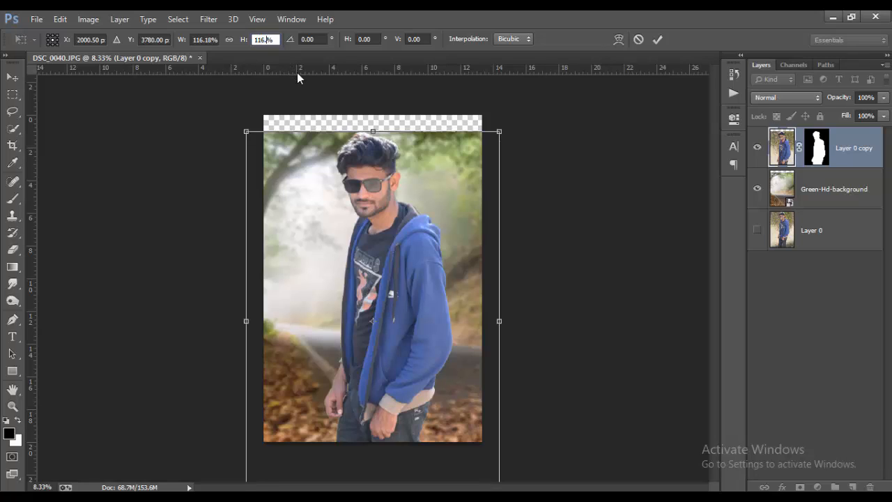
type("18")
key("Return")
left_click(659, 43)
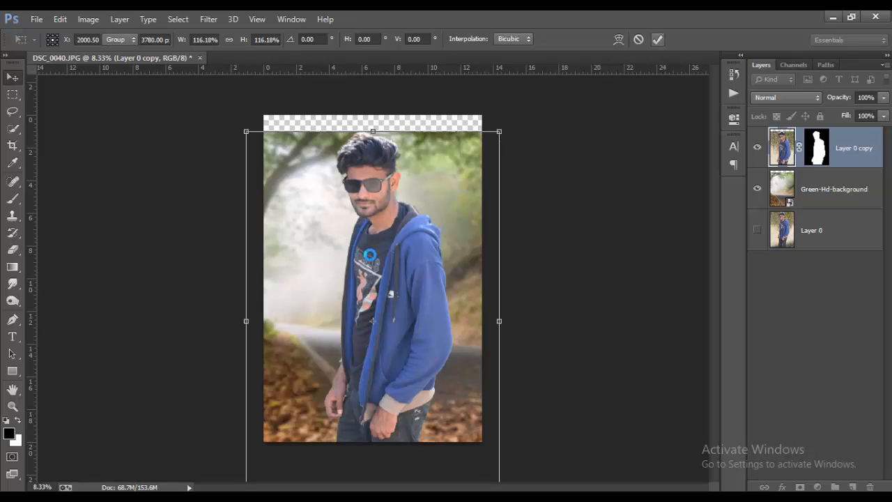
left_click_drag(399, 254, 401, 265)
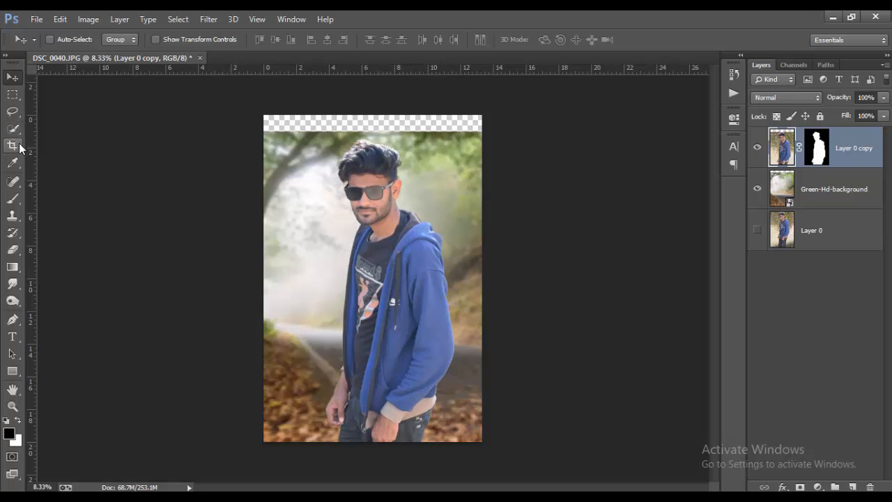
Step: Rasterize the Green-Hd-background layer and shift it slightly to the right behind the man
right_click(780, 190)
left_click(613, 212)
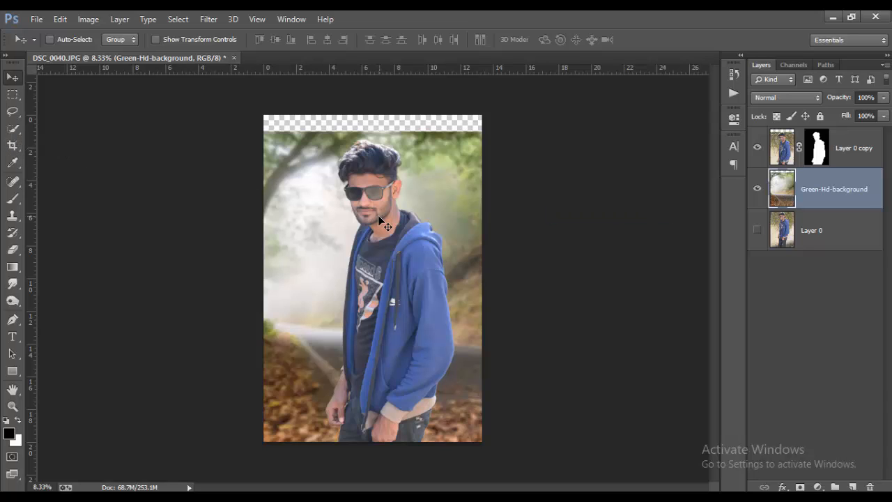
left_click_drag(377, 220, 383, 220)
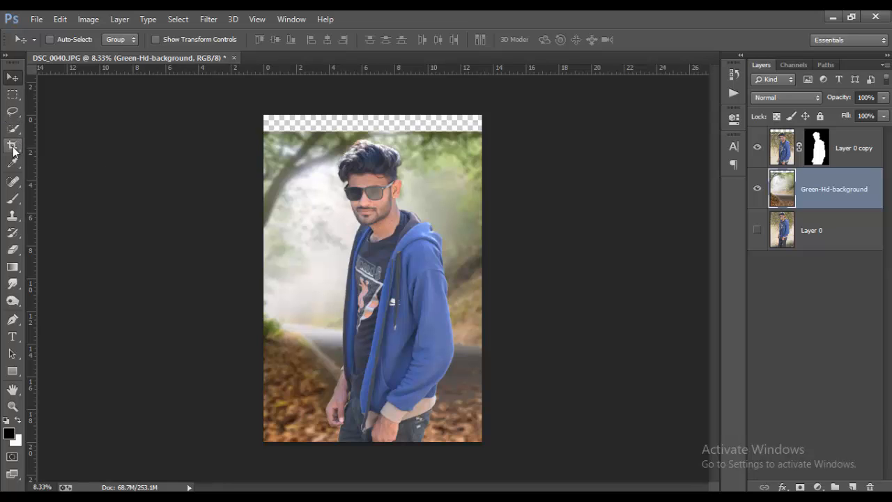
Step: Place the Chain-png-2 image above Layer 0 copy, scaled to about 20.47% wide and 19.95% high, across the man's wrists
left_click(853, 150)
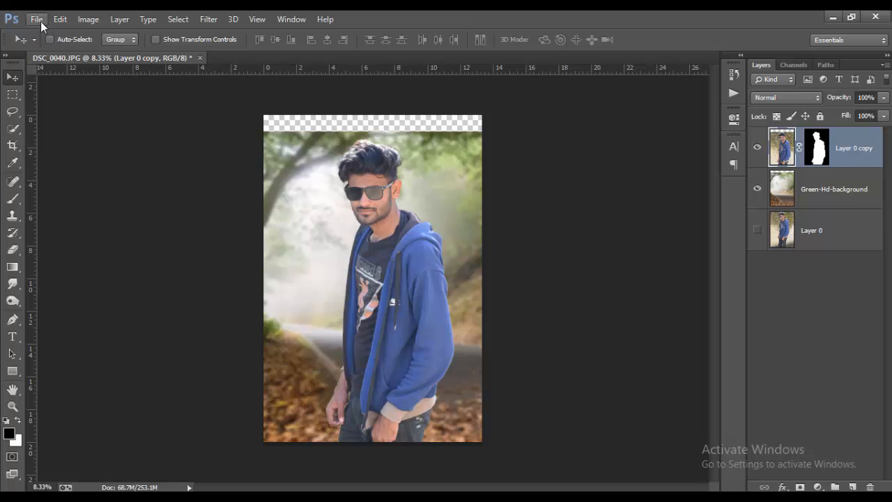
left_click(36, 19)
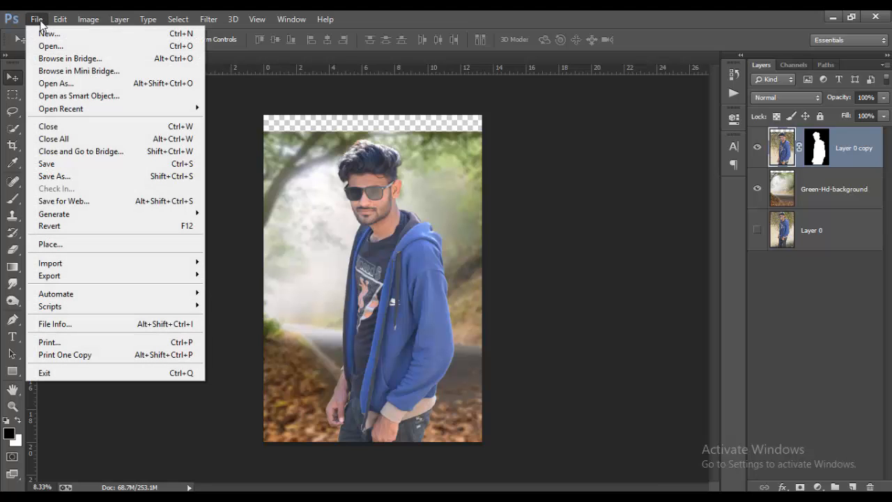
left_click(60, 246)
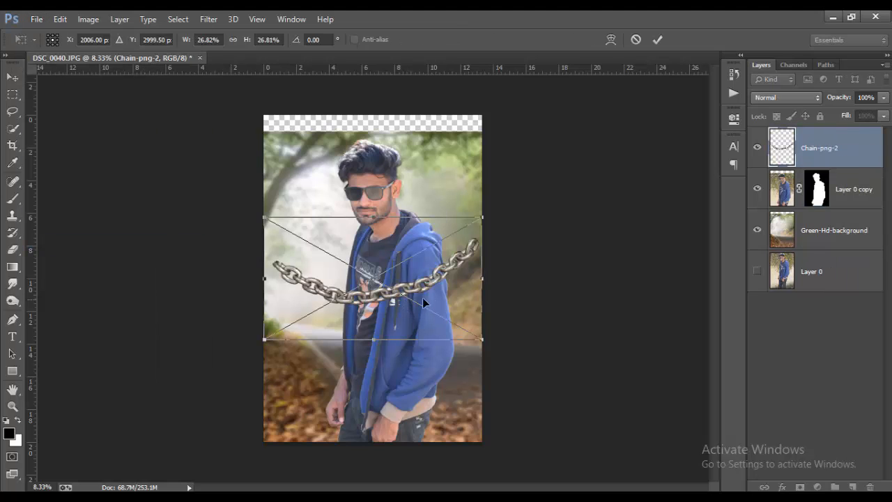
left_click_drag(422, 297, 448, 395)
left_click_drag(490, 450, 440, 420)
left_click_drag(411, 372, 444, 394)
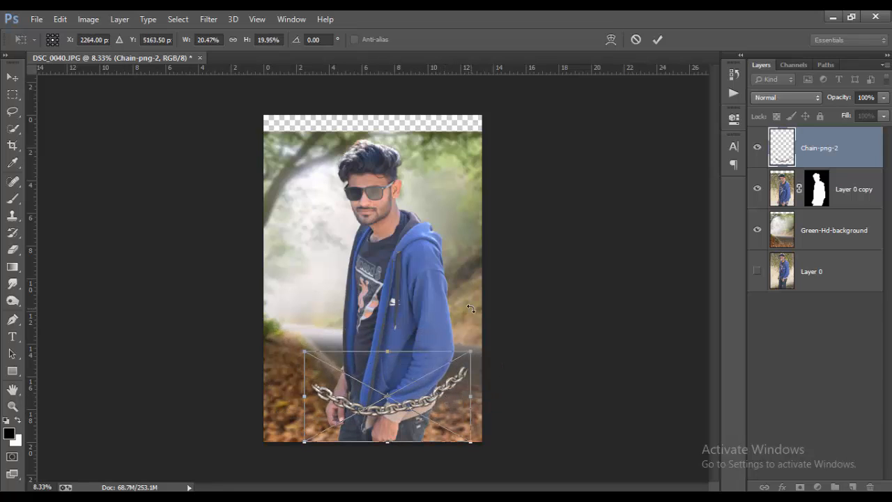
left_click(657, 39)
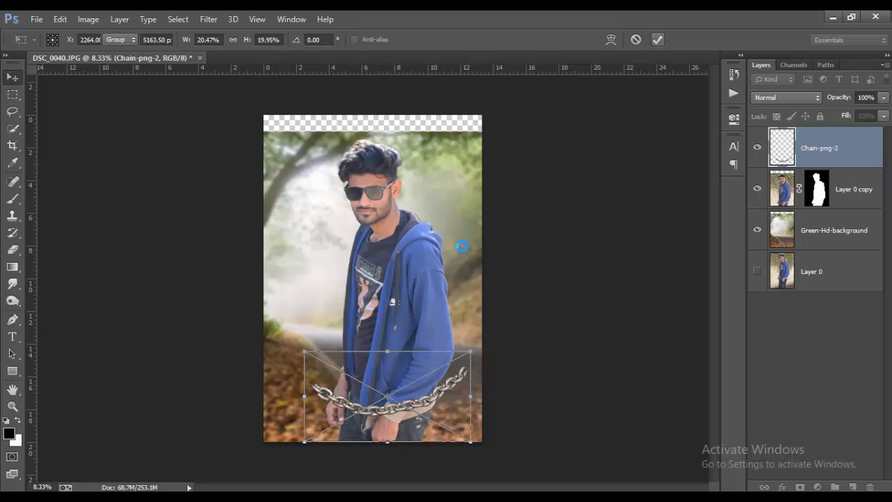
Step: Rasterize the Chain-png-2 layer and erase both chain ends that extend past the man's wrist and sleeve
key("ctrl+plus")
scroll(445, 331, "down", 4)
key("ctrl+plus")
key("ctrl+plus")
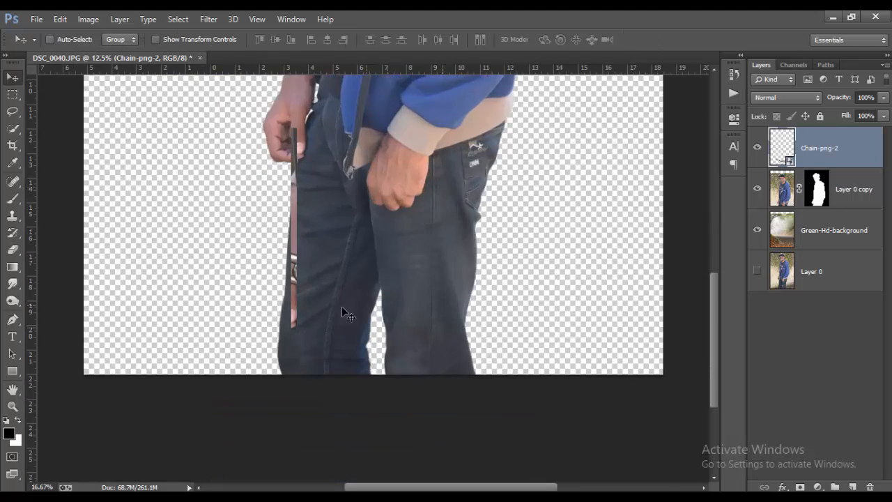
left_click(13, 249)
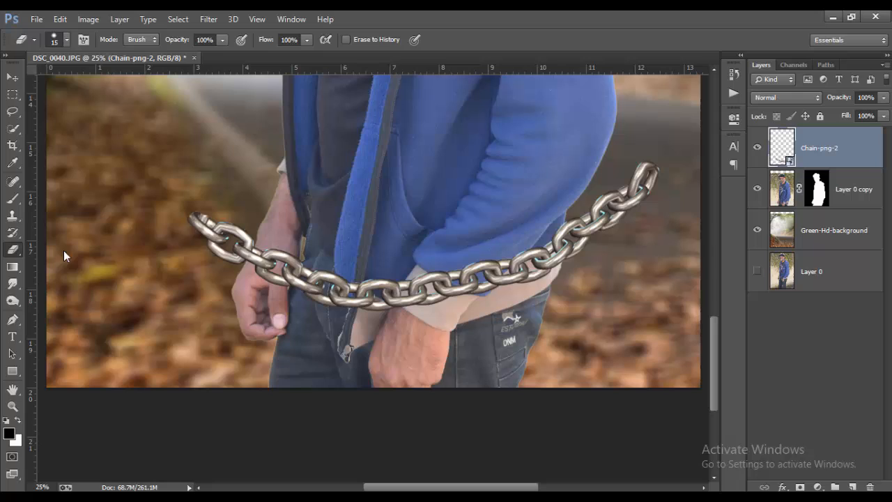
left_click(210, 219)
left_click(420, 208)
mouse_move(216, 211)
left_mouse_down()
mouse_move(200, 236)
mouse_move(195, 215)
mouse_move(226, 213)
mouse_move(218, 250)
mouse_move(241, 223)
mouse_move(239, 243)
mouse_move(248, 241)
mouse_move(231, 269)
left_mouse_up()
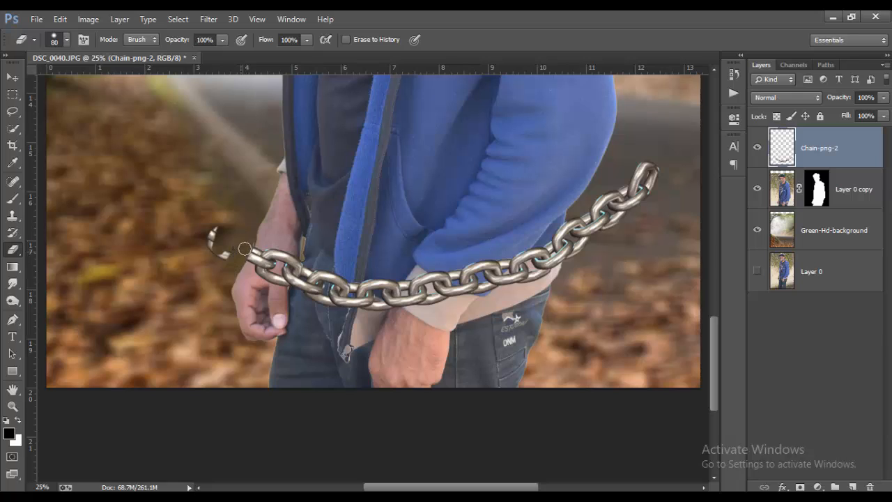
mouse_move(248, 239)
left_mouse_down()
mouse_move(223, 223)
mouse_move(212, 233)
left_mouse_up()
mouse_move(654, 161)
left_mouse_down()
mouse_move(627, 223)
mouse_move(650, 162)
mouse_move(612, 228)
mouse_move(598, 209)
mouse_move(588, 250)
mouse_move(587, 209)
mouse_move(580, 262)
mouse_move(581, 210)
mouse_move(577, 256)
mouse_move(577, 215)
mouse_move(577, 245)
left_mouse_up()
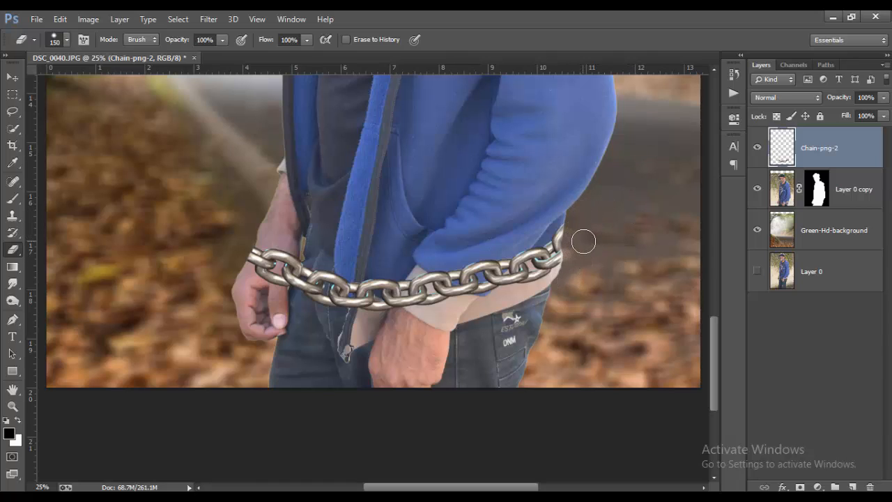
Step: Place the chain-png-90 image on top, enlarge it slightly, and position it across the man's chest and upper arm
key("ctrl+minus")
key("ctrl+minus")
key("ctrl+minus")
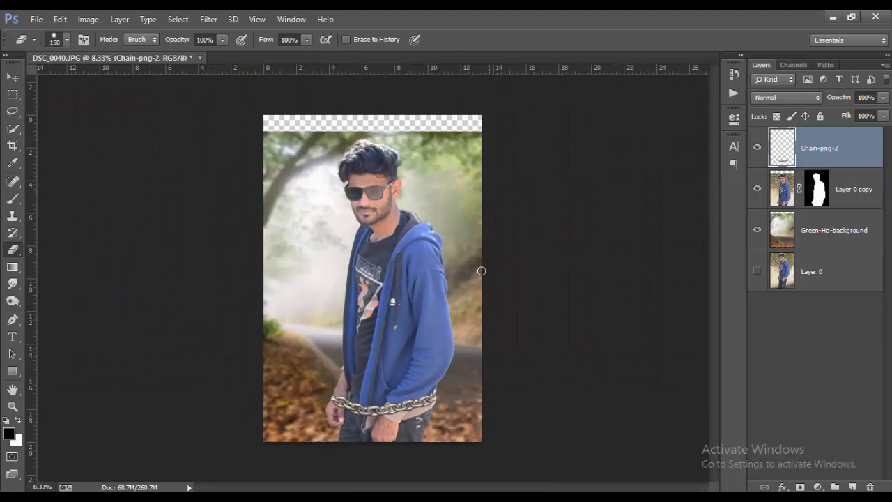
left_click(35, 18)
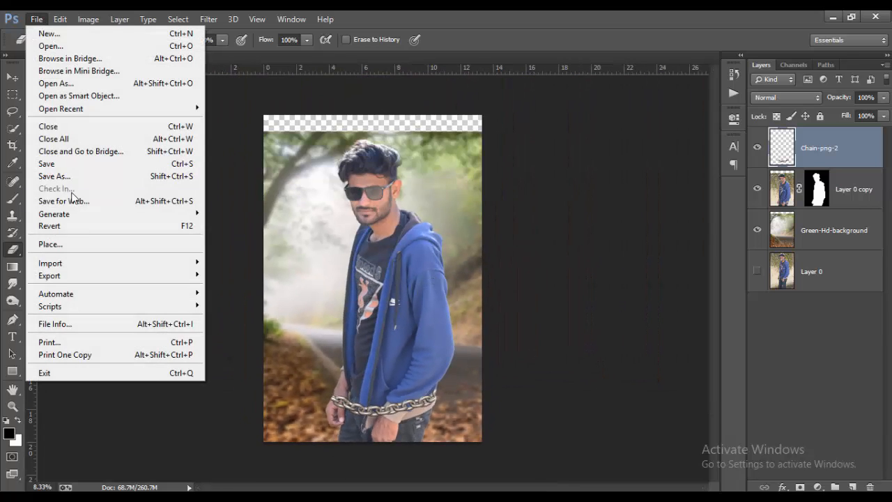
left_click(77, 241)
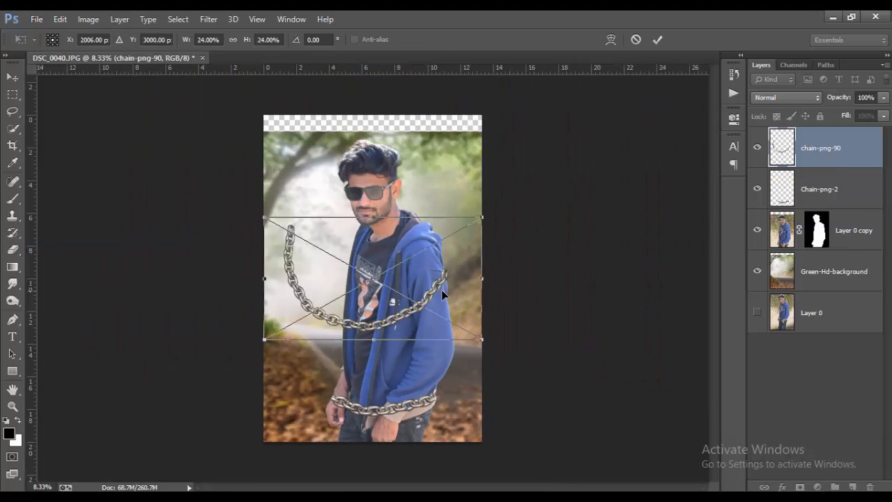
left_click_drag(442, 289, 453, 273)
left_click_drag(489, 327, 523, 334)
mouse_move(484, 303)
left_mouse_down()
mouse_move(460, 282)
mouse_move(469, 276)
mouse_move(472, 299)
left_mouse_up()
left_click(659, 39)
Step: Rasterize the chain-png-90 layer and erase the right chain end that extends beyond the blue sleeve
key("e")
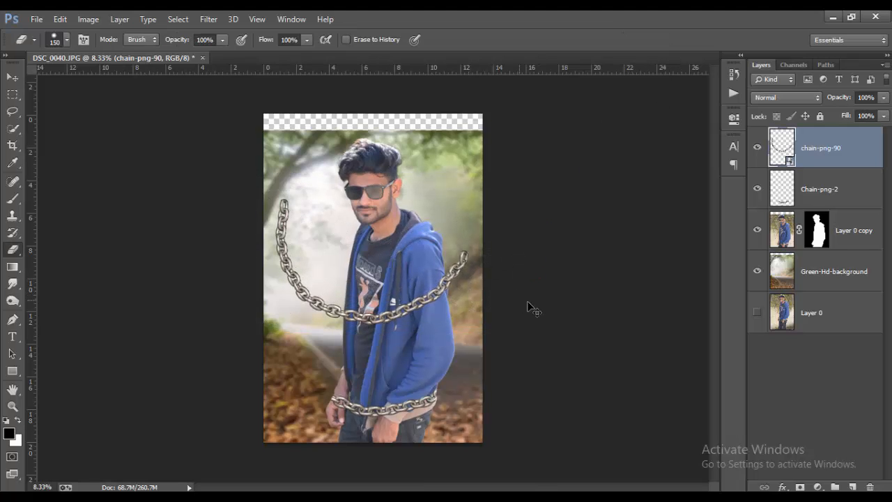
key("ctrl+plus")
key("ctrl+plus")
scroll(527, 301, "right", 3)
key("ctrl+minus")
key("ctrl+minus")
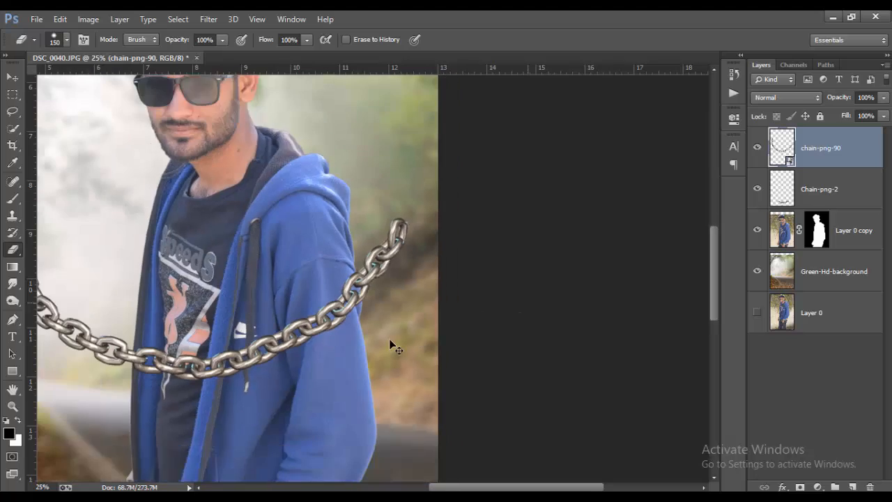
key("ctrl+plus")
key("ctrl+plus")
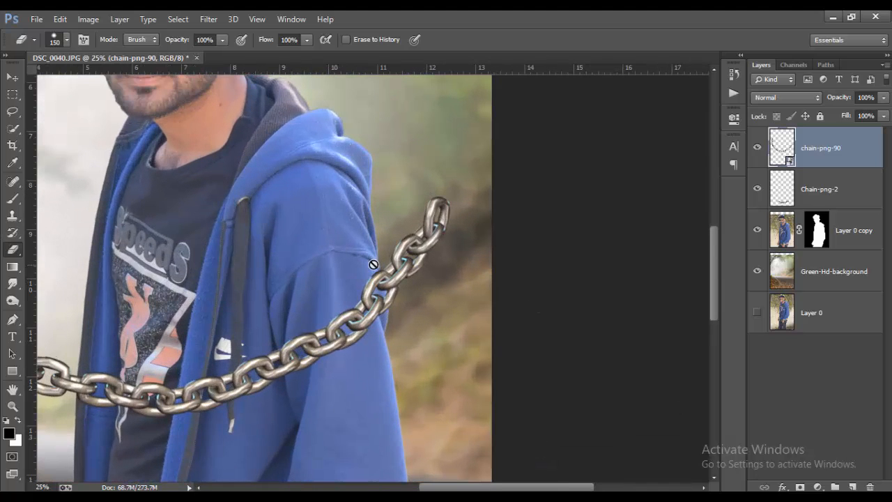
left_click(423, 267)
left_click(422, 209)
mouse_move(448, 199)
left_mouse_down()
mouse_move(434, 267)
mouse_move(429, 197)
mouse_move(418, 297)
mouse_move(406, 234)
mouse_move(416, 291)
mouse_move(398, 249)
mouse_move(409, 285)
mouse_move(390, 264)
mouse_move(409, 287)
mouse_move(400, 277)
mouse_move(403, 303)
mouse_move(391, 268)
left_mouse_up()
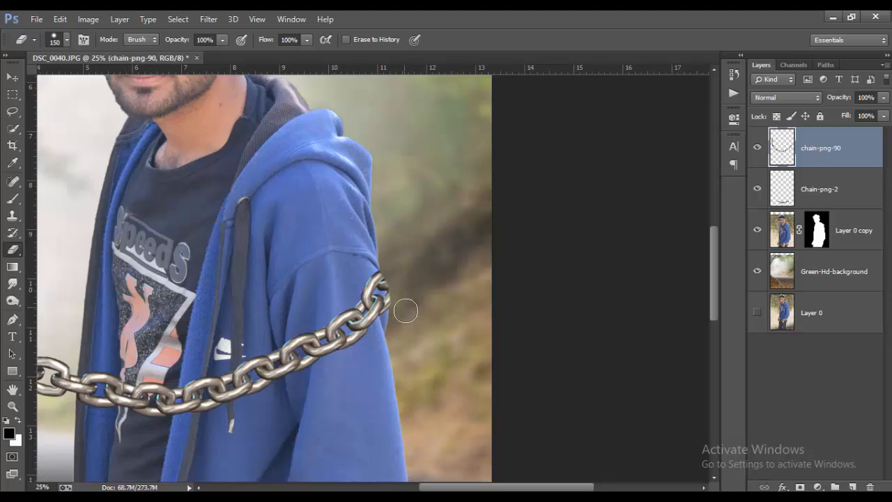
Step: Place the Chain-png-3 image on top, scaled to about 15.74% wide and 15.01% high, over the man's lower torso and arm
key("ctrl+minus")
key("ctrl+minus")
key("ctrl+minus")
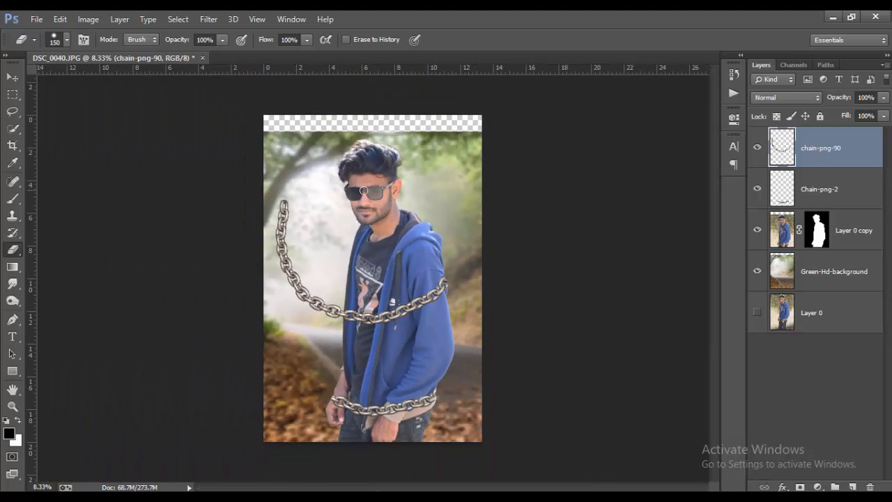
left_click(41, 19)
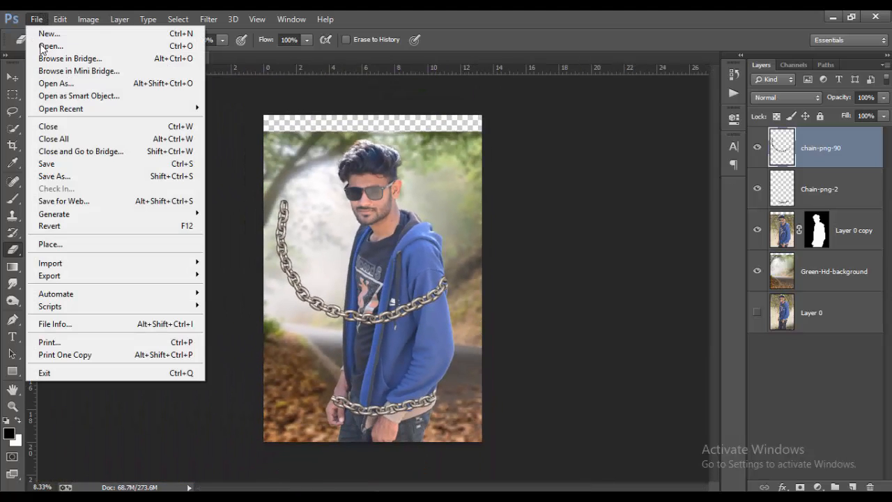
left_click(62, 245)
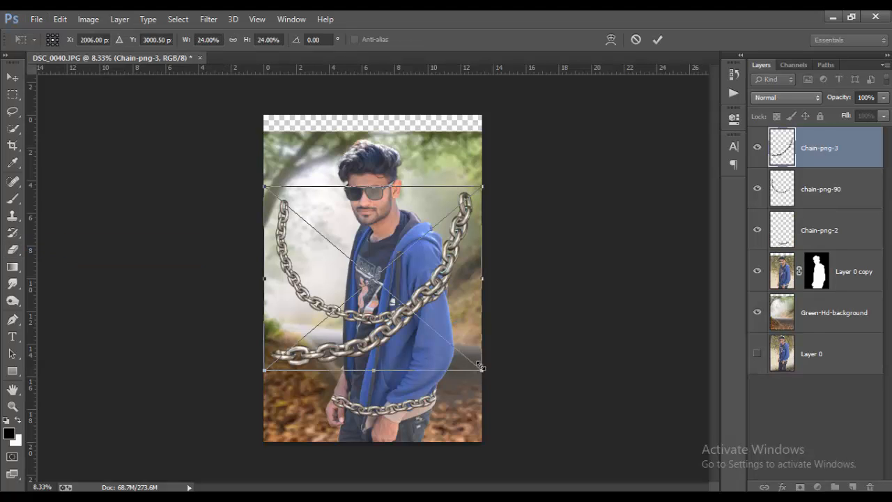
left_click_drag(479, 365, 407, 301)
left_click_drag(378, 249, 441, 352)
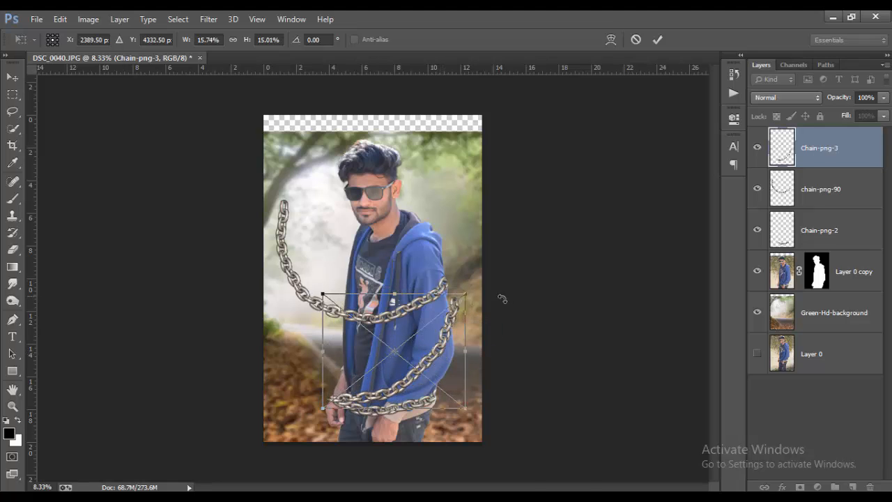
Step: Rotate Chain-png-3 to about -15.20° and position it diagonally from the wrist chain up across the chest chain
key("ctrl+plus")
scroll(497, 314, "right", 3)
scroll(438, 225, "down", 5)
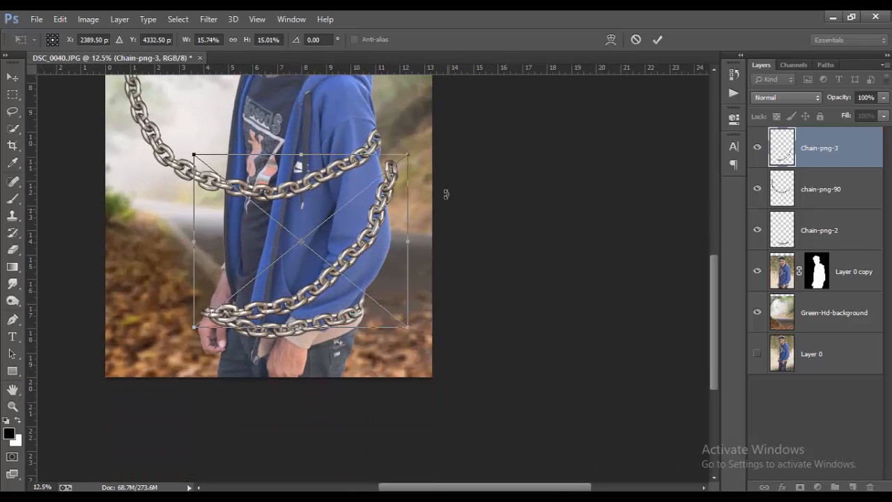
left_click_drag(436, 172, 446, 153)
left_click_drag(383, 225, 357, 193)
scroll(315, 227, "up", 1)
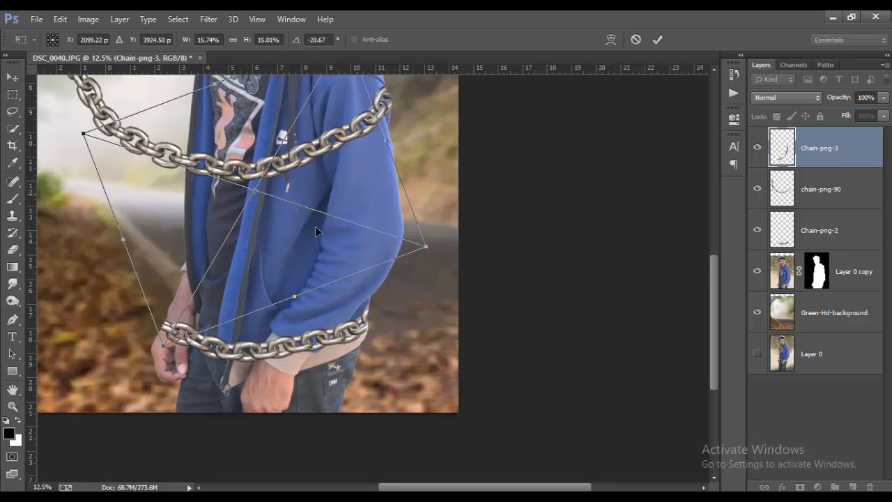
scroll(311, 241, "left", 3)
left_click_drag(456, 145, 498, 137)
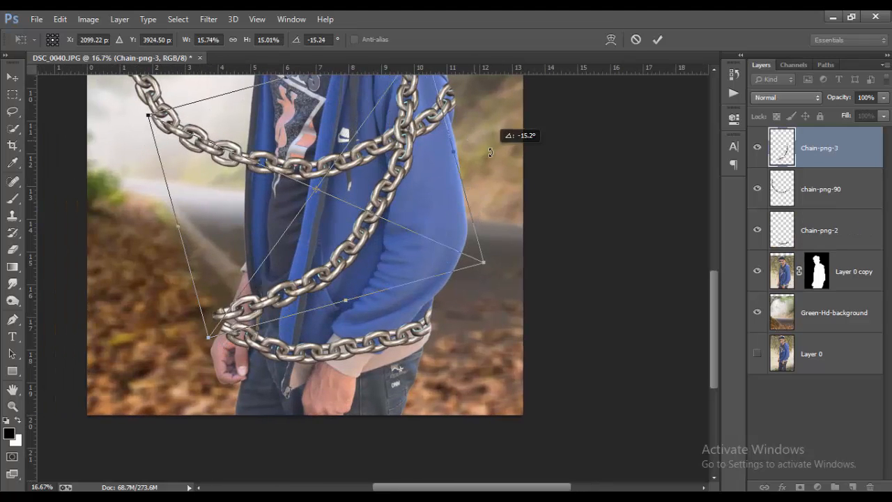
left_click_drag(380, 198, 390, 213)
left_click_drag(283, 305, 282, 299)
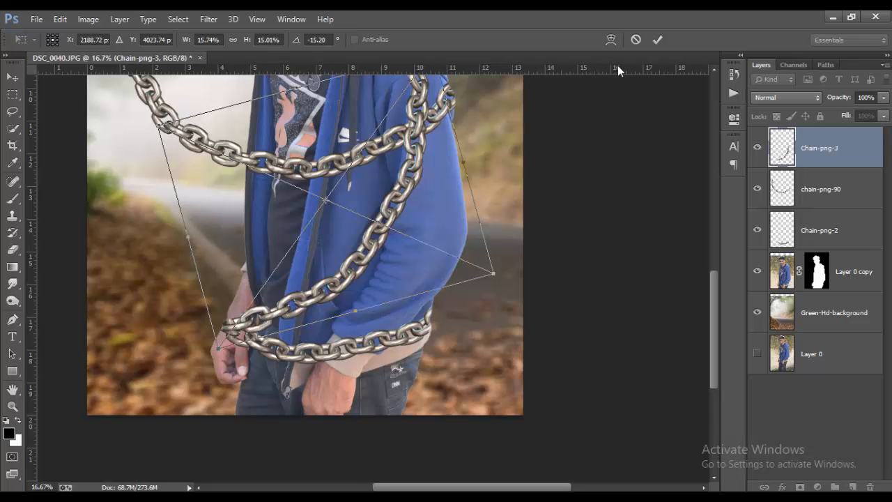
left_click(653, 42)
key("e")
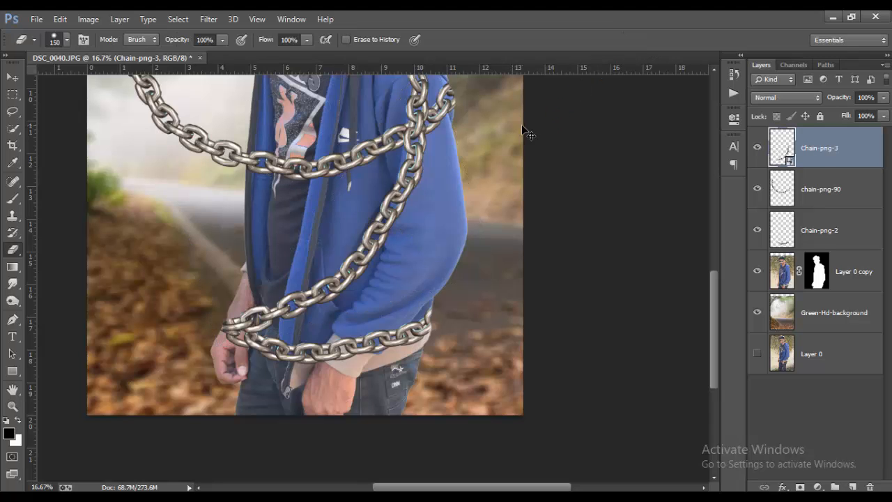
Step: Rasterize the Chain-png-3 layer and erase its upper end where it extends above the chest chain
key("ctrl+plus")
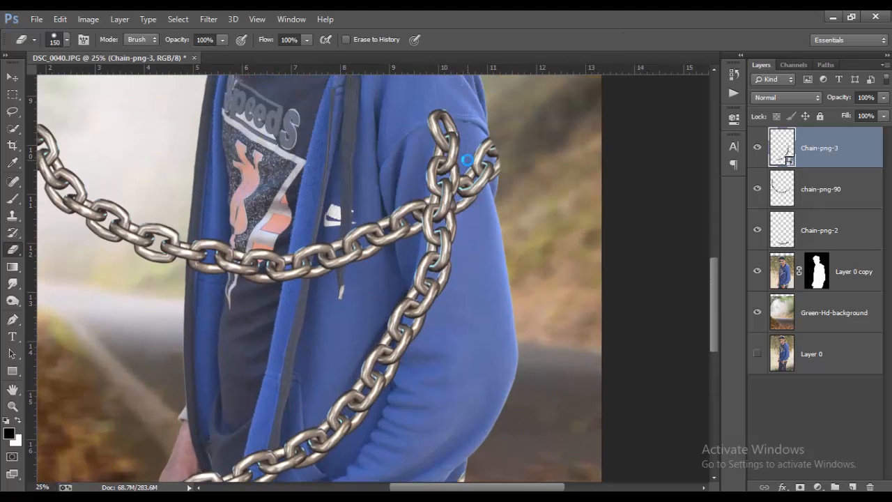
left_click(468, 160)
left_click(409, 212)
key("]")
mouse_move(453, 135)
left_mouse_down()
mouse_move(446, 126)
mouse_move(456, 131)
mouse_move(439, 159)
left_mouse_up()
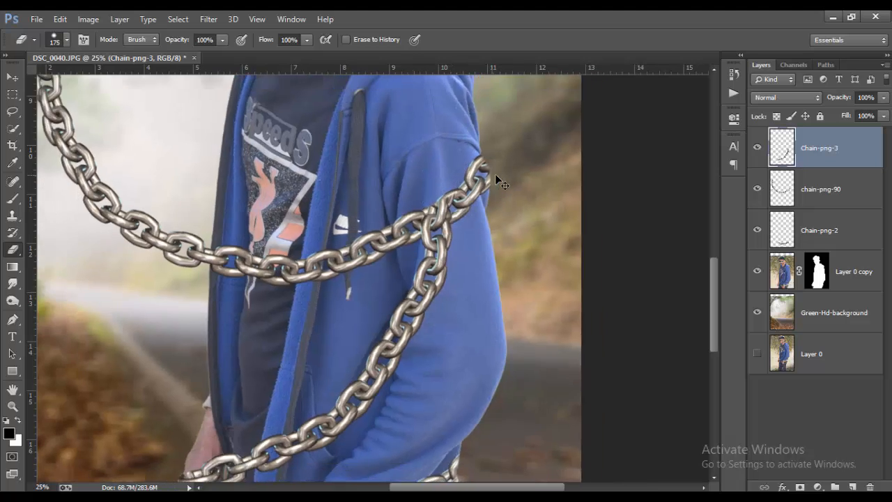
Step: Place the Chain-png-4 image on top, scaled to about 3.66% wide and 3.26% high, where the chains meet on the upper arm
key("ctrl+minus")
key("ctrl+minus")
key("ctrl+minus")
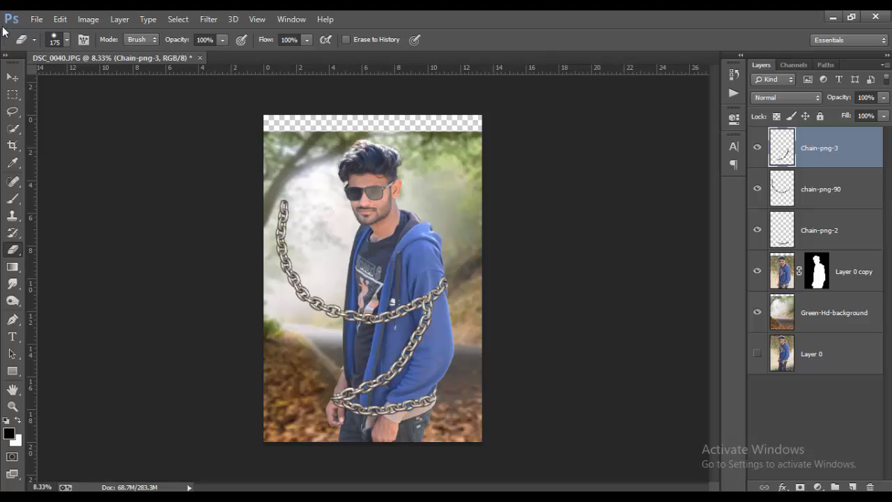
left_click(37, 19)
left_click(68, 245)
key("ctrl+plus")
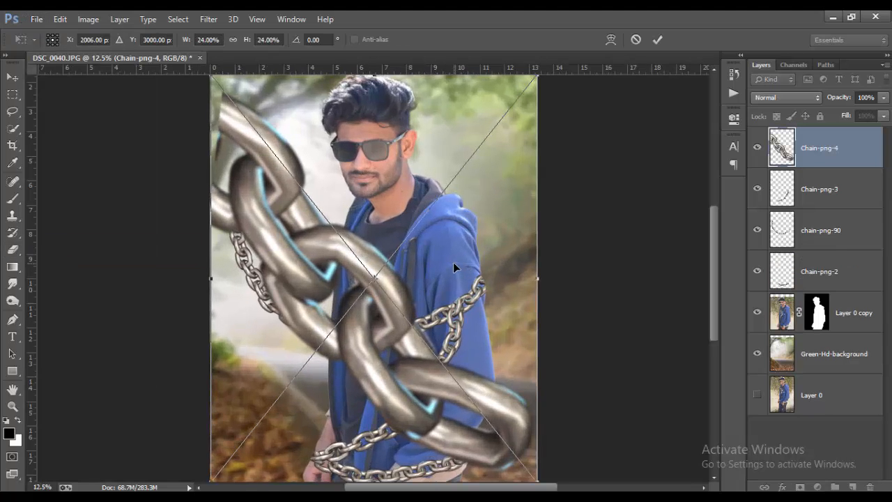
scroll(477, 351, "down", 3)
left_click_drag(537, 409, 370, 199)
left_click_drag(358, 167, 492, 268)
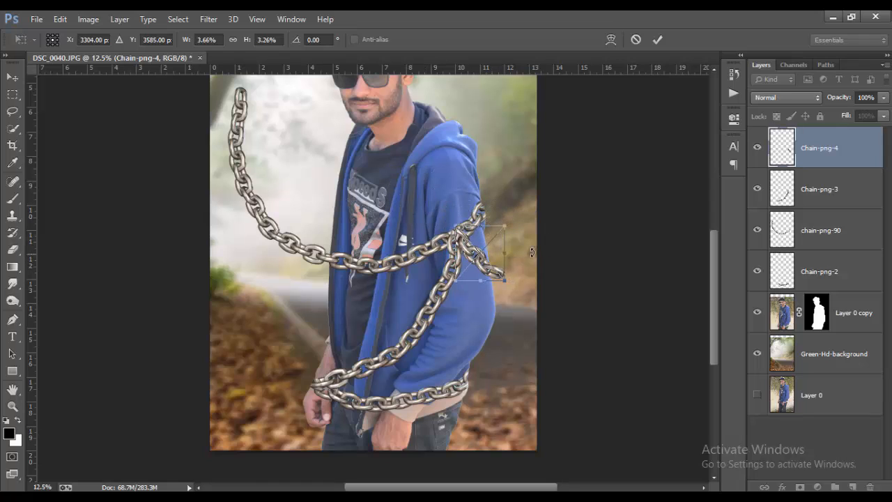
key("e")
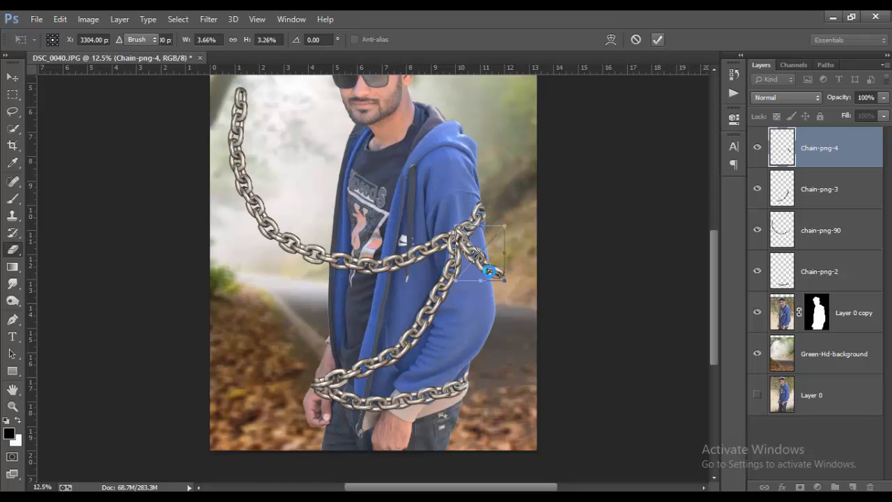
scroll(477, 286, "up", 3)
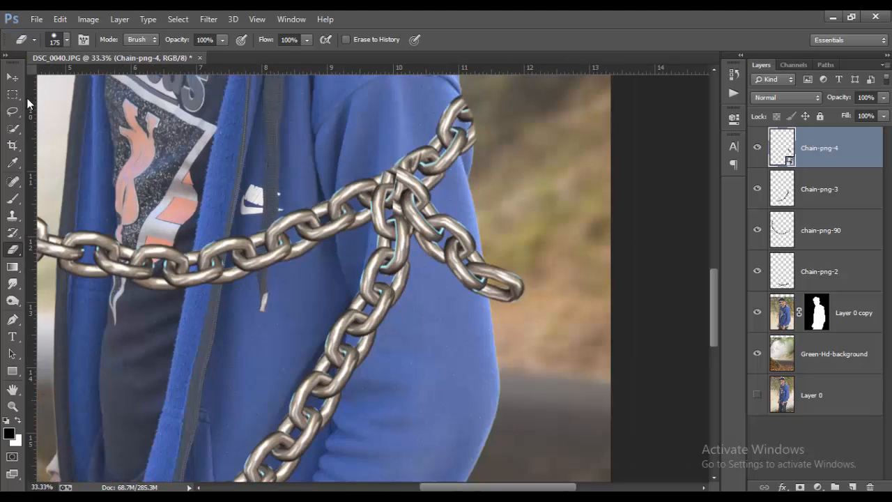
Step: Move Chain-png-4 slightly down and outward so its first link hooks onto the chain junction on the sleeve
left_click(19, 80)
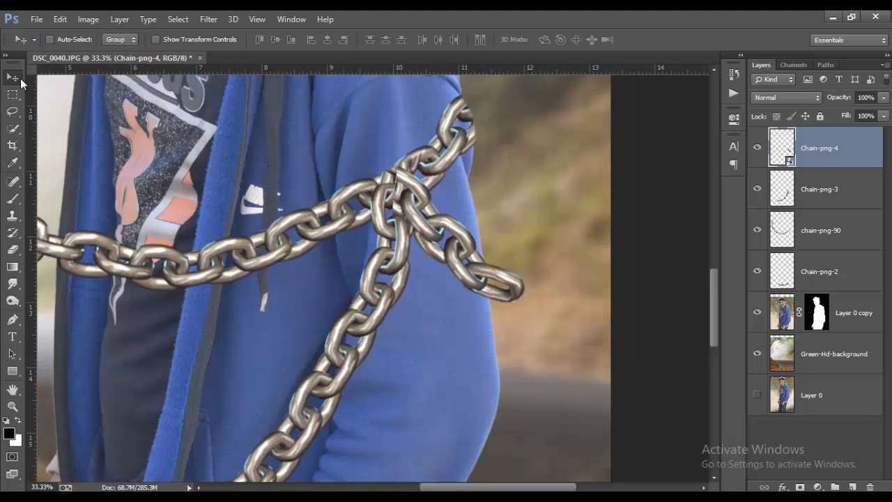
left_click_drag(446, 205, 464, 228)
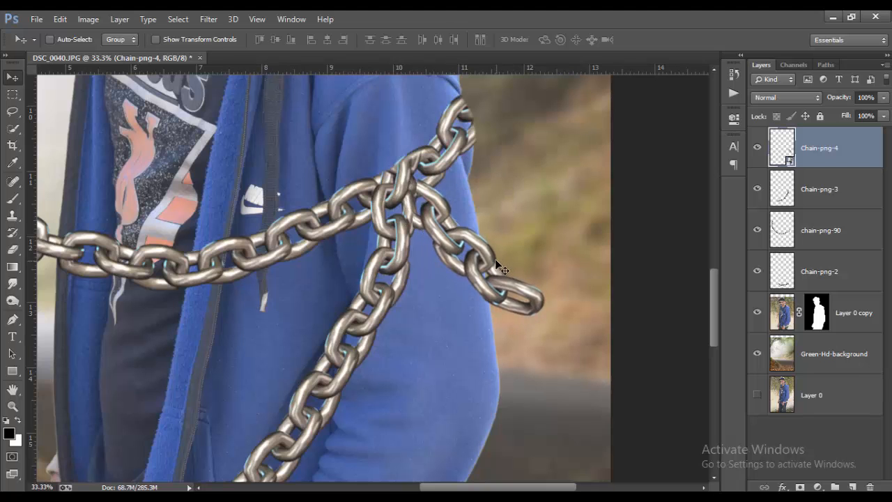
scroll(452, 251, "down", 4)
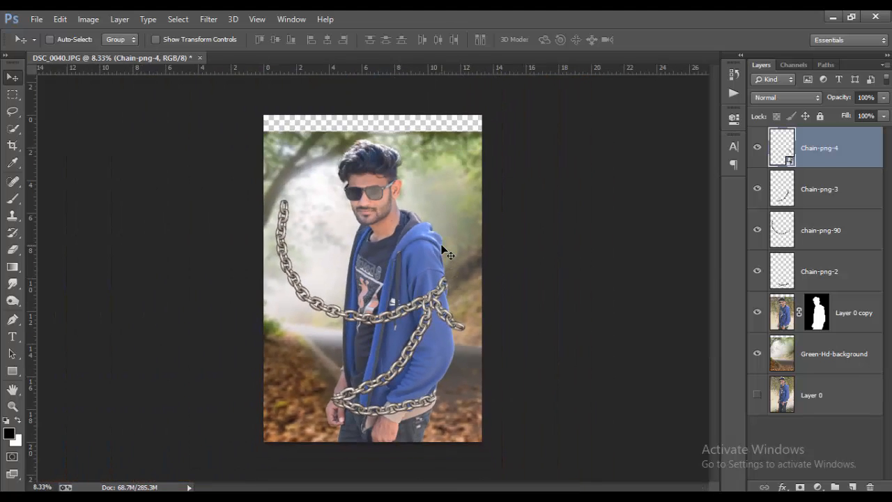
scroll(413, 350, "up", 1)
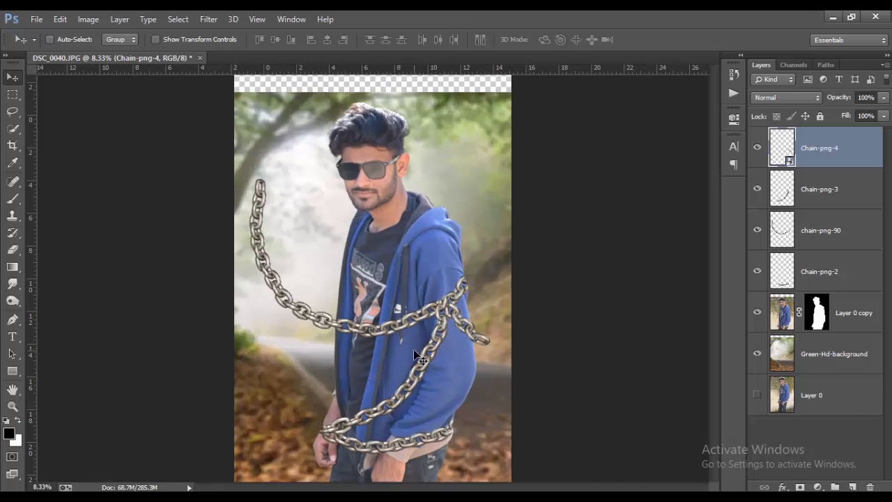
scroll(414, 350, "down", 2)
scroll(414, 350, "up", 1)
scroll(414, 343, "down", 1)
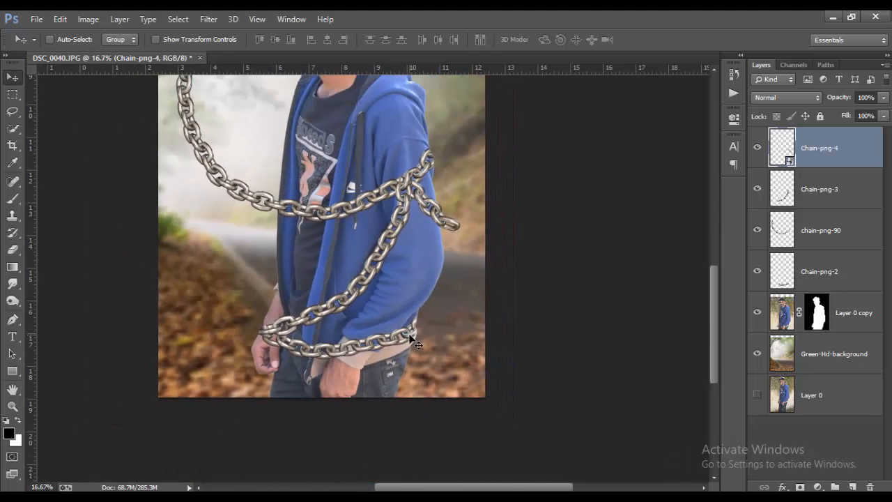
Step: Apply the layer mask of Layer 0 copy permanently to the layer
left_click(12, 249)
left_click(820, 317)
right_click(821, 315)
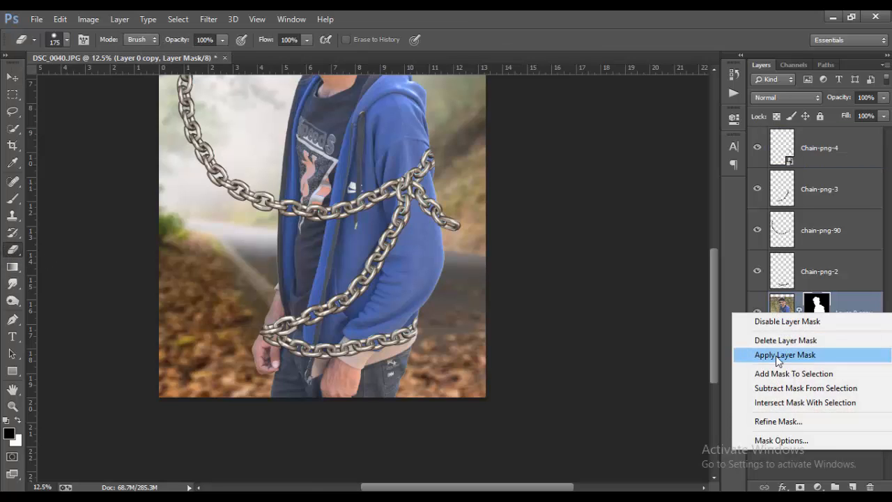
left_click(786, 357)
Step: Erase the man's torso and sleeve on Layer 0 copy between the chest chain and the wrist chain
key("bracketright")
key("bracketright")
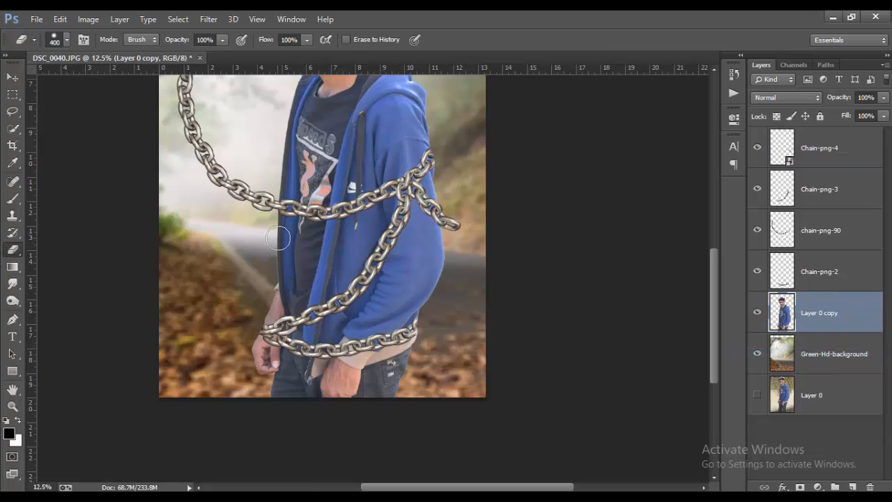
mouse_move(279, 225)
left_mouse_down()
mouse_move(356, 221)
mouse_move(440, 175)
mouse_move(415, 203)
mouse_move(432, 200)
mouse_move(407, 235)
mouse_move(417, 228)
mouse_move(438, 241)
mouse_move(397, 232)
mouse_move(404, 226)
mouse_move(345, 242)
mouse_move(300, 268)
mouse_move(260, 320)
mouse_move(374, 275)
mouse_move(252, 275)
mouse_move(344, 266)
mouse_move(346, 276)
mouse_move(312, 260)
mouse_move(364, 258)
mouse_move(389, 275)
mouse_move(399, 261)
mouse_move(430, 254)
mouse_move(407, 274)
mouse_move(444, 286)
mouse_move(413, 305)
mouse_move(418, 311)
mouse_move(407, 316)
mouse_move(431, 298)
mouse_move(338, 337)
mouse_move(289, 329)
mouse_move(379, 303)
mouse_move(361, 316)
left_mouse_up()
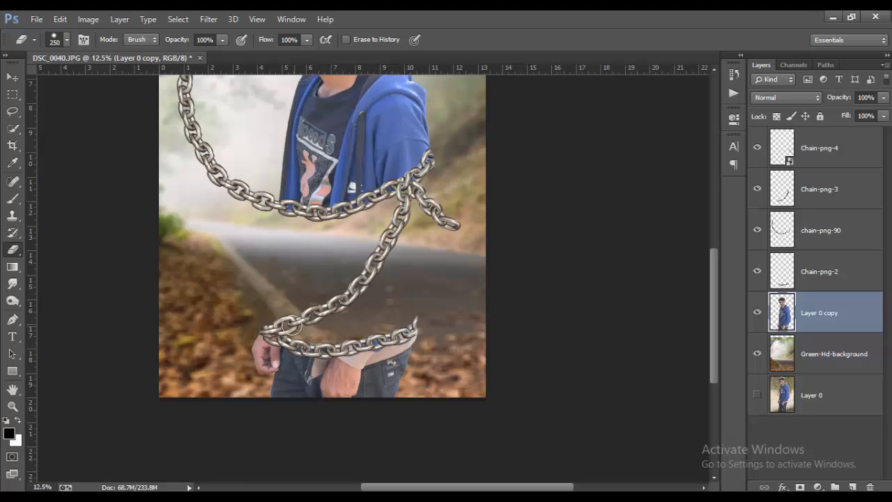
key("ctrl+minus")
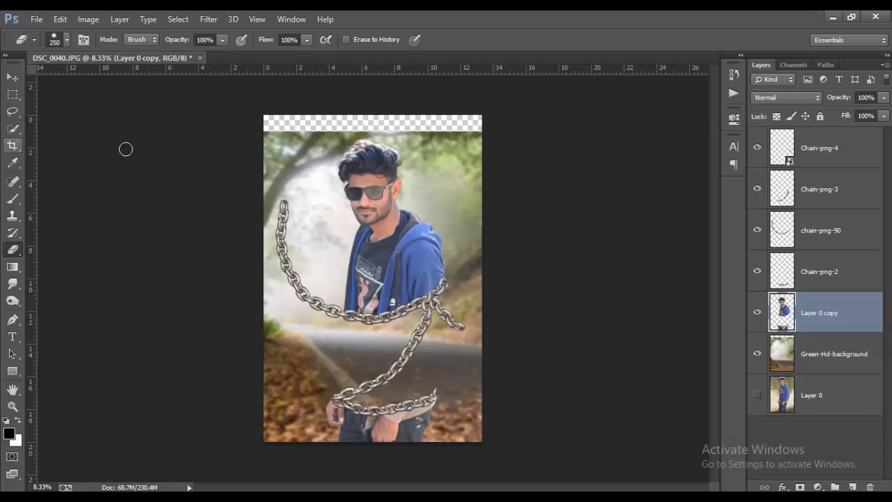
Step: Rasterize the Chain-png-4 layer
left_click(838, 152)
right_click(838, 152)
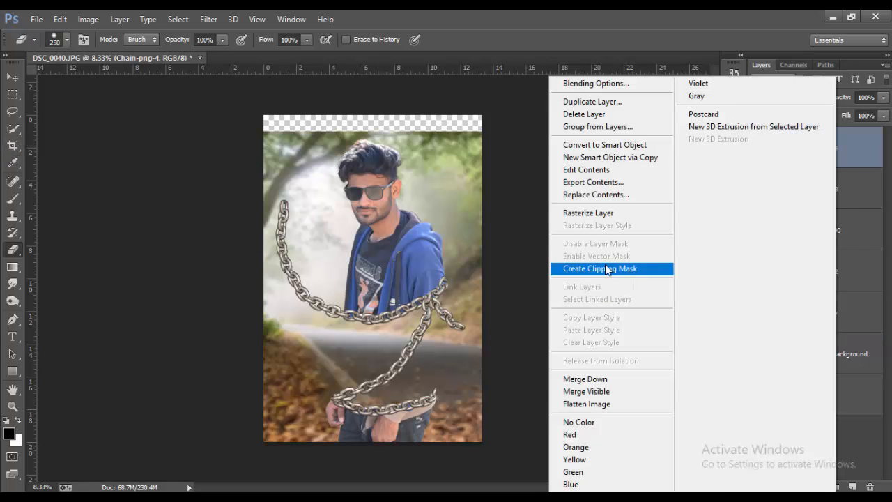
left_click(604, 212)
left_click(831, 366)
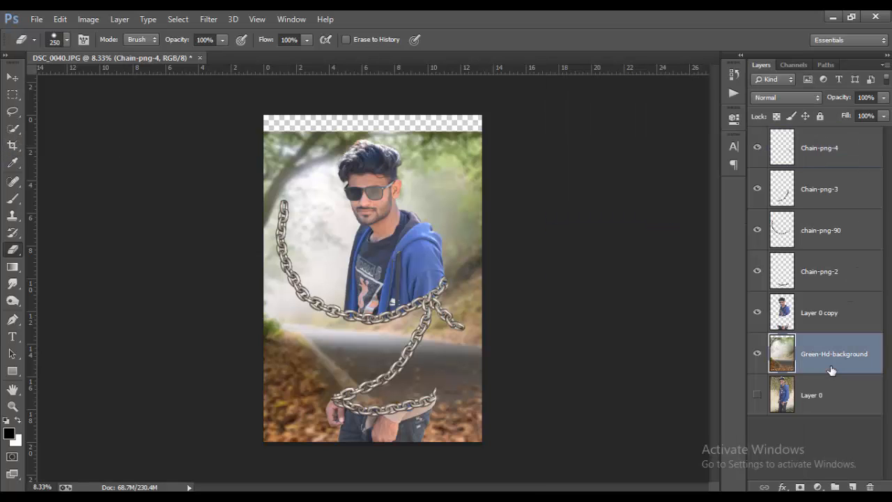
Step: Crop the transparent strip off the upper edge of the canvas
left_click(839, 157)
left_click(12, 145)
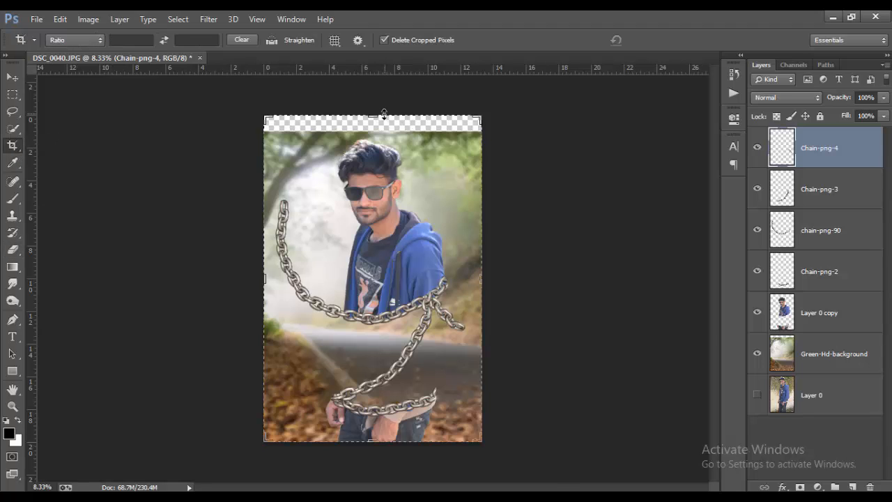
left_click_drag(383, 113, 383, 123)
left_click(657, 39)
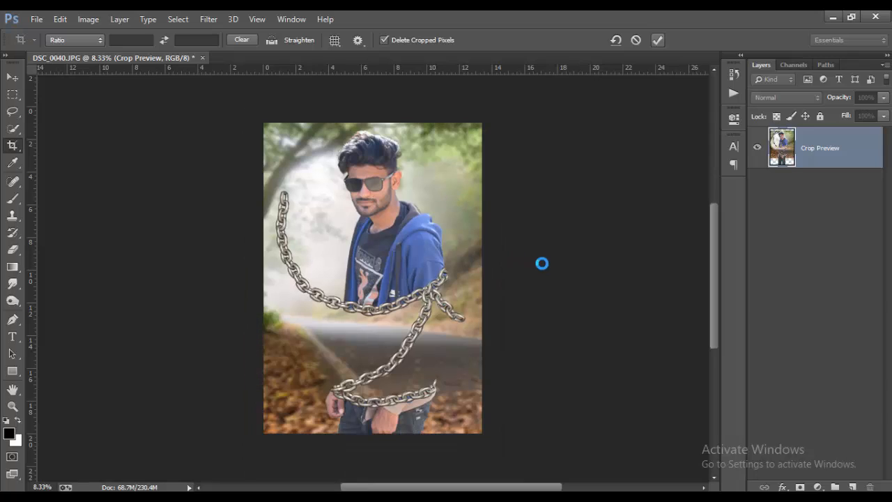
Step: Add a Brightness/Contrast adjustment clipped to Layer 0 copy with Brightness 1 and Contrast 32
left_click(830, 324)
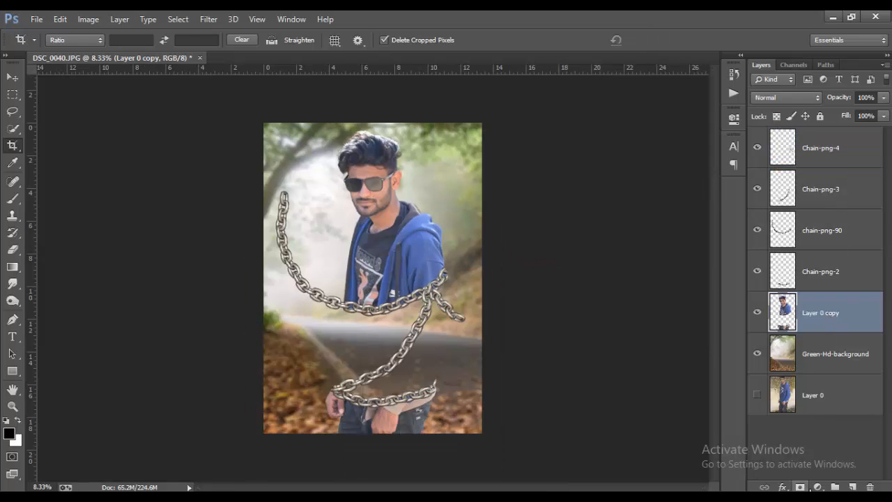
left_click(817, 487)
left_click(798, 93)
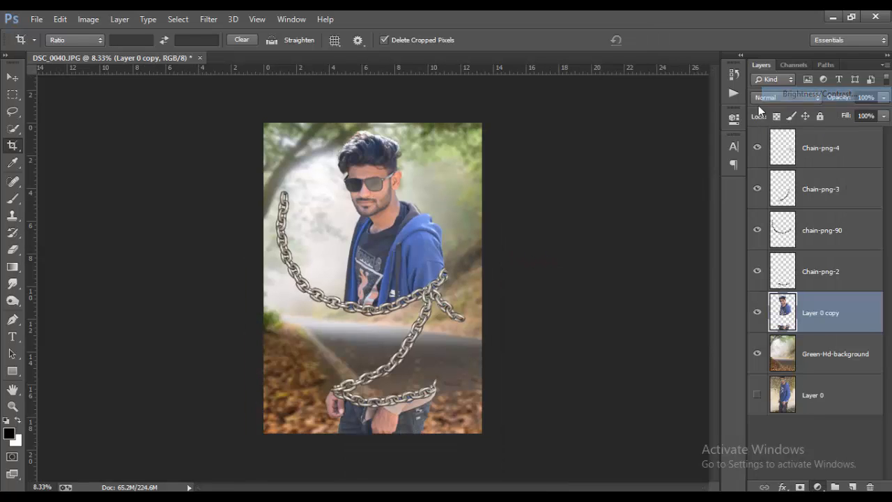
left_click(619, 332)
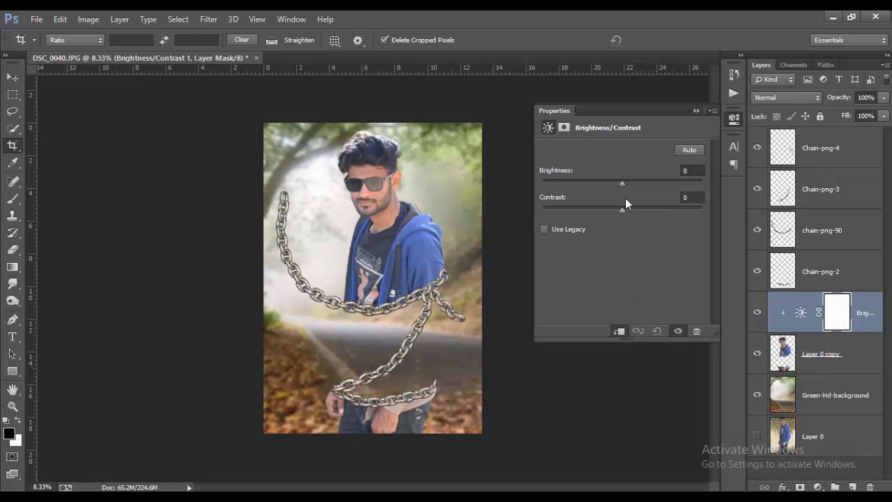
left_click_drag(622, 184, 648, 210)
left_click_drag(625, 181, 622, 182)
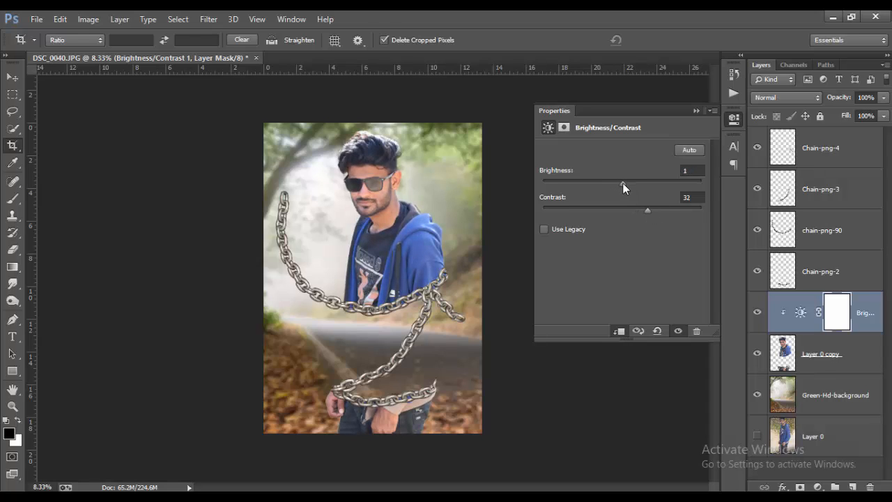
left_click(733, 118)
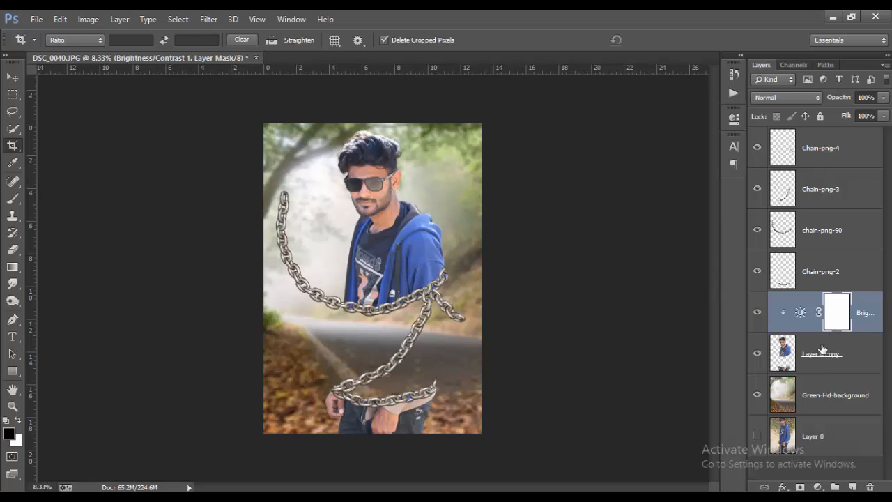
Step: Create a new layer above Chain-png-4 and fill it with the merged composite using Apply Image
left_click(827, 163)
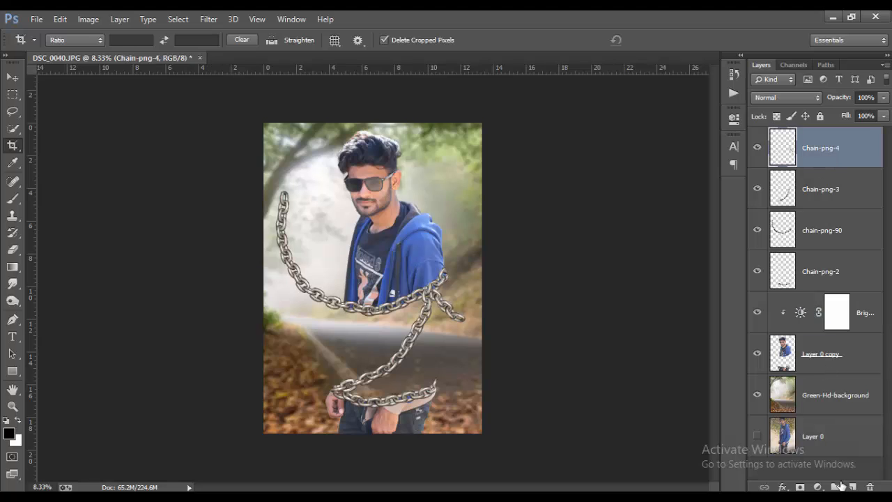
left_click(851, 487)
left_click(90, 20)
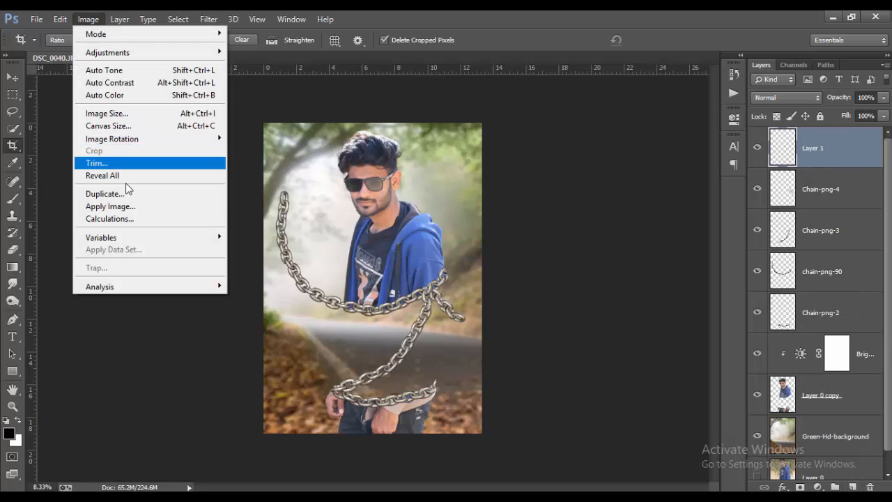
left_click(123, 207)
left_click(558, 143)
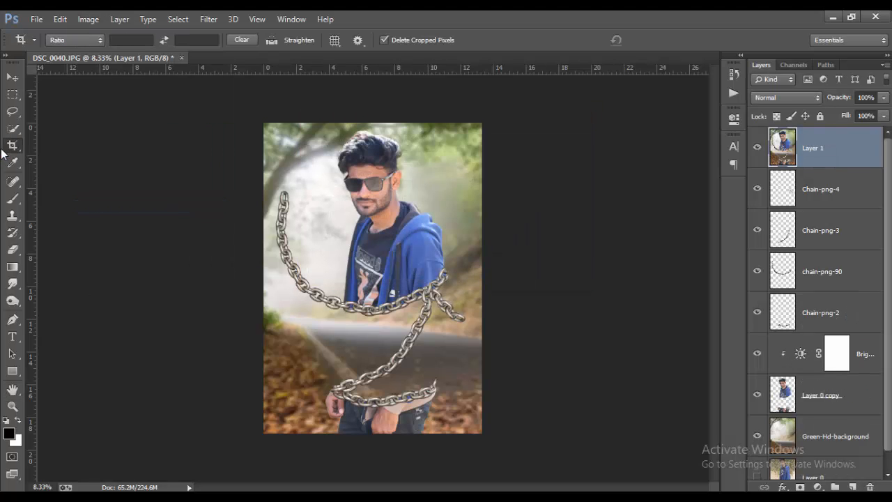
Step: Open the merged layer in Camera Raw and set Highlights -22, Shadows +29, Whites +23 and Blacks -23, with Vibrance raised slightly
left_click(11, 145)
left_click(657, 39)
left_click(209, 19)
left_click(237, 94)
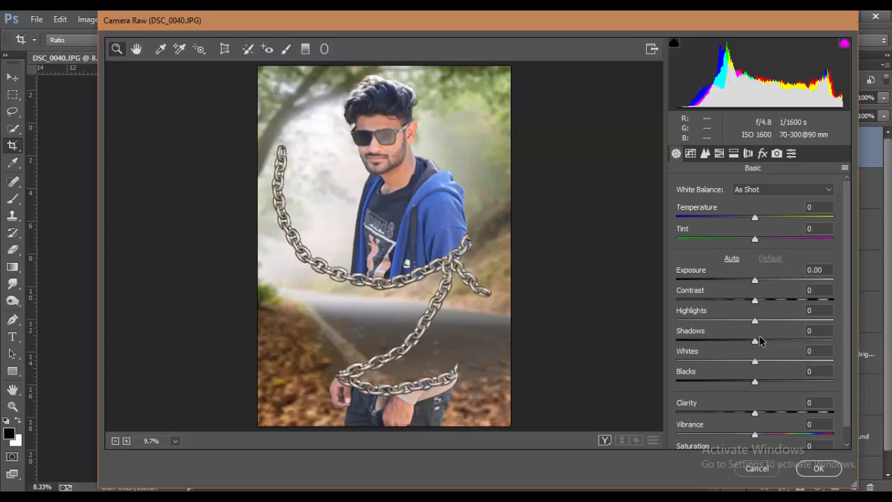
left_click_drag(769, 364, 773, 364)
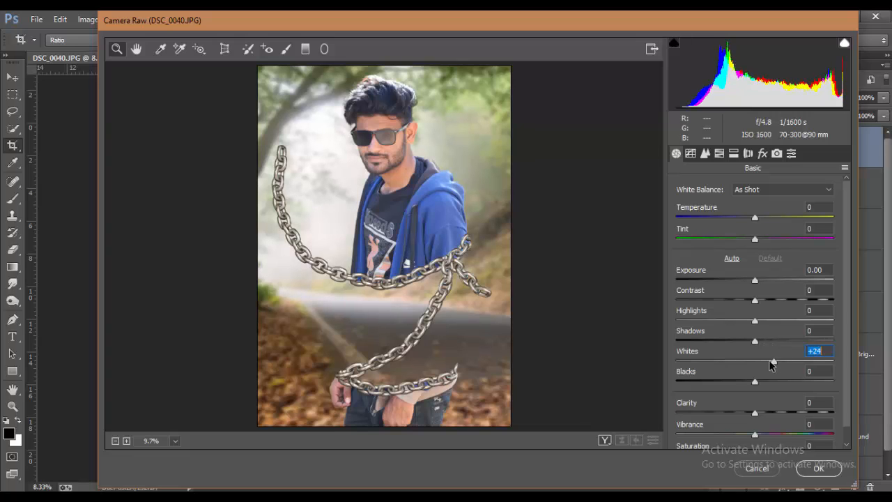
left_click(737, 323)
left_click_drag(730, 323, 779, 342)
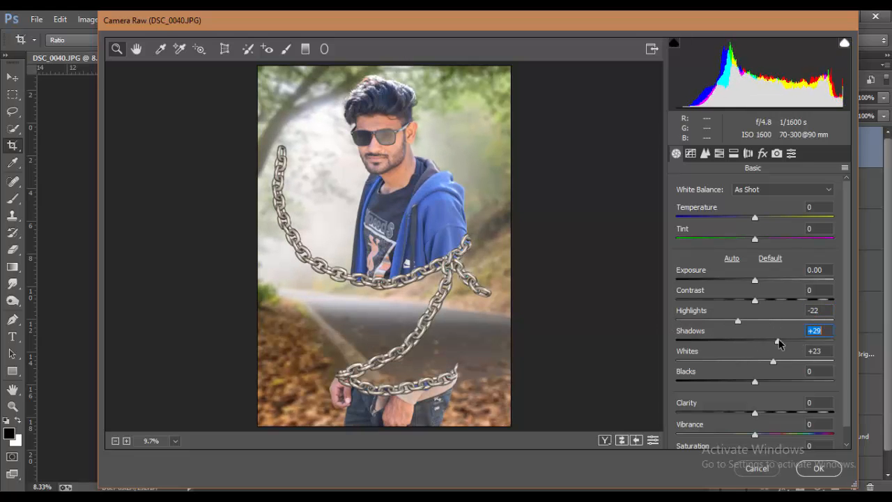
left_click_drag(741, 382, 738, 381)
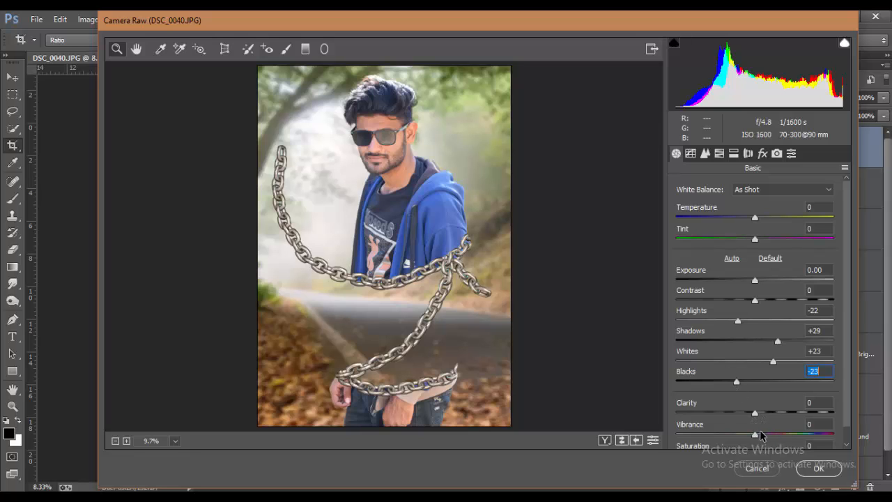
left_click_drag(761, 434, 765, 437)
Step: Set the Yellows hue to -97 in Camera Raw's HSL adjustments
left_click(705, 154)
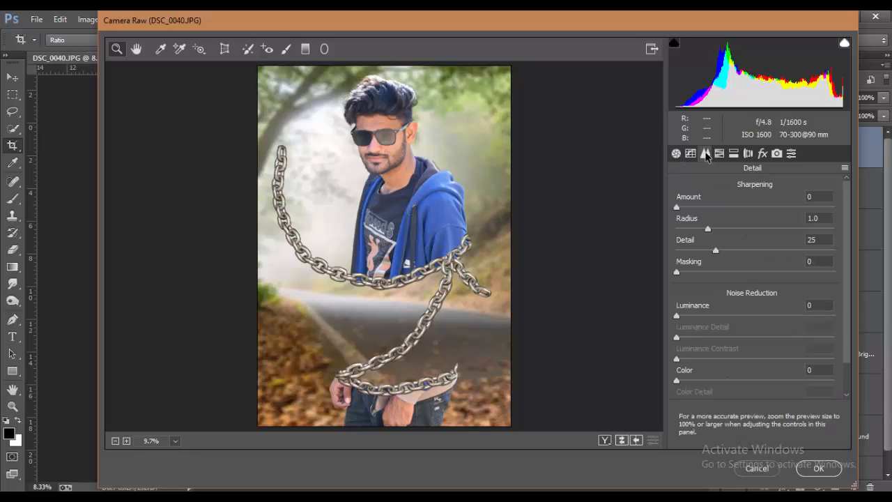
left_click(719, 154)
left_click(681, 205)
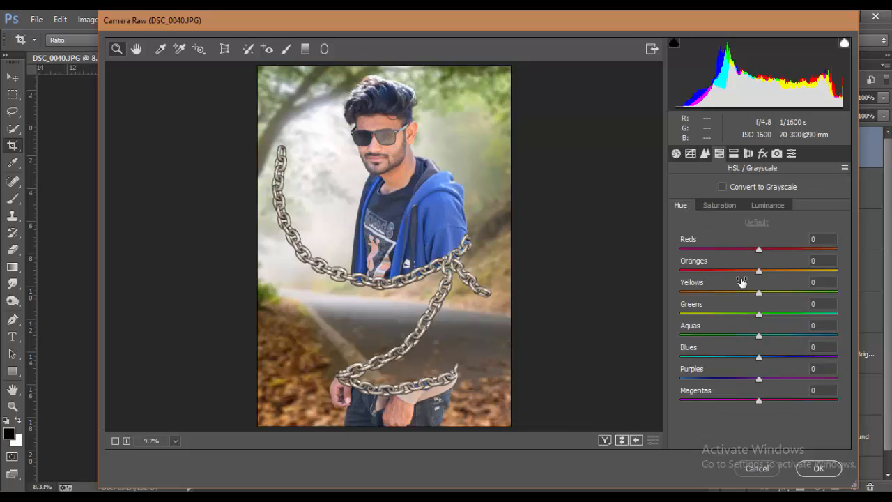
left_click_drag(758, 274, 684, 294)
double_click(776, 269)
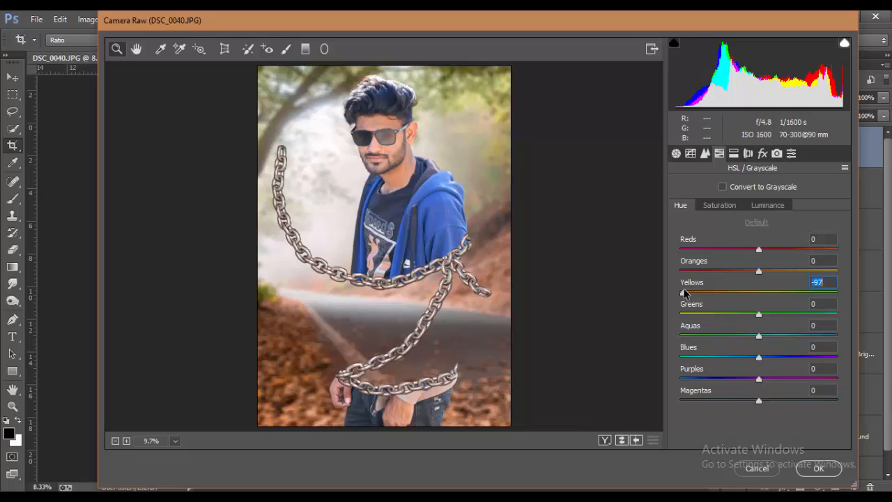
Step: Set the Yellows hue to -98 and the Greens hue to -100 in the HSL adjustments
left_click_drag(683, 293, 682, 293)
left_click_drag(760, 317, 679, 310)
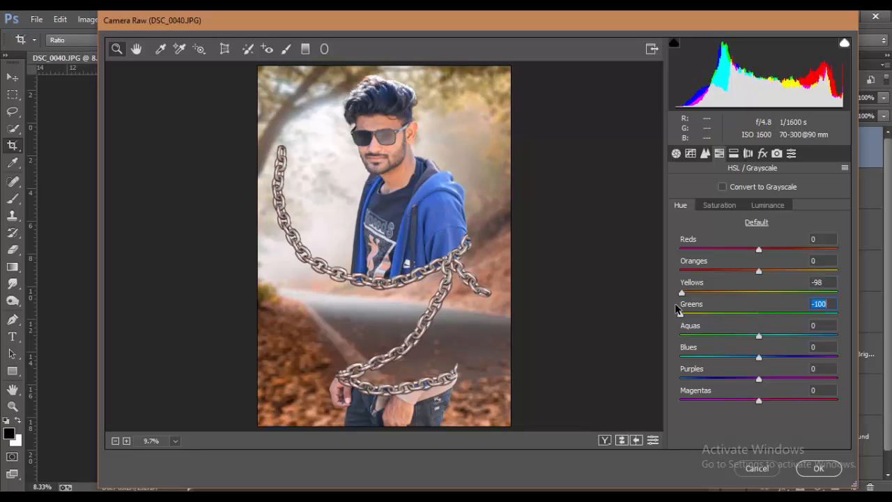
Step: Set the Oranges saturation to +3 and the Oranges luminance to +6 in the HSL adjustments
left_click(721, 205)
left_click_drag(756, 272, 746, 271)
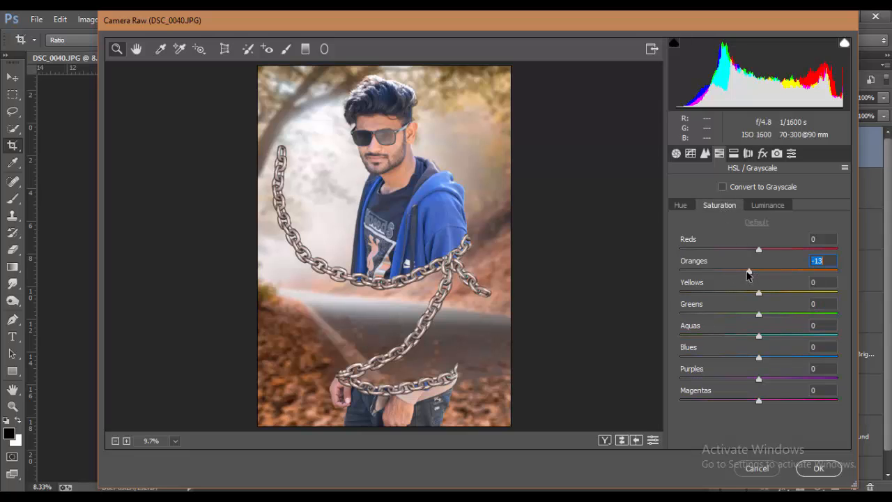
left_click(767, 205)
left_click(772, 272)
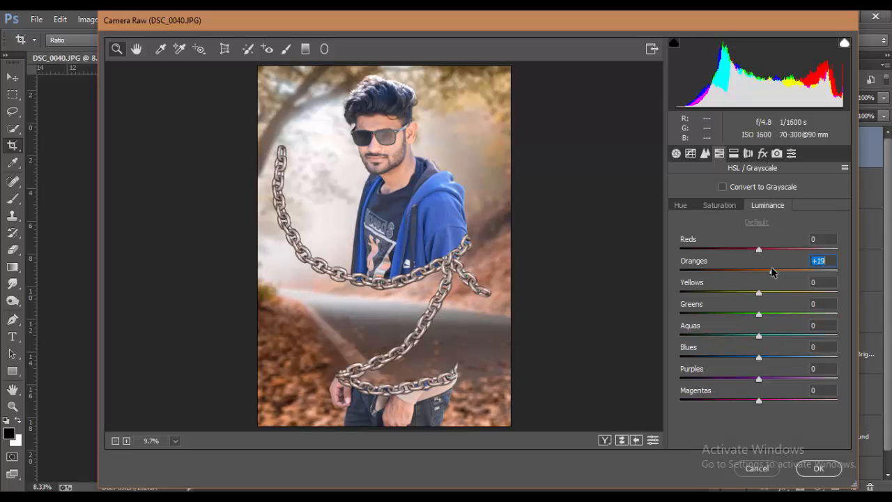
left_click(719, 205)
left_click_drag(746, 271, 759, 271)
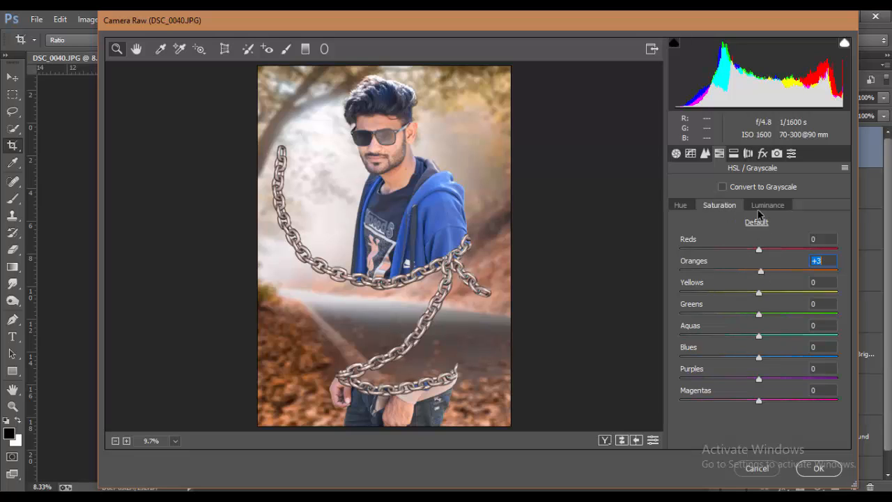
left_click(761, 207)
left_click_drag(772, 271, 767, 272)
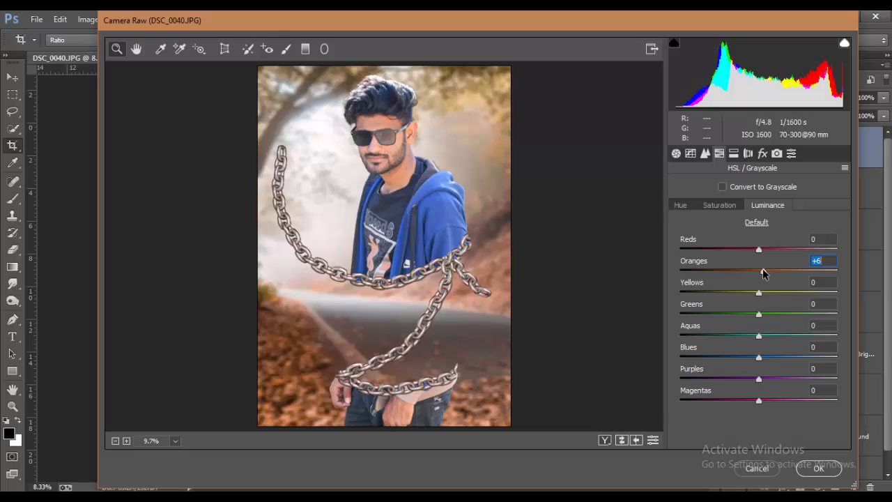
left_click(720, 206)
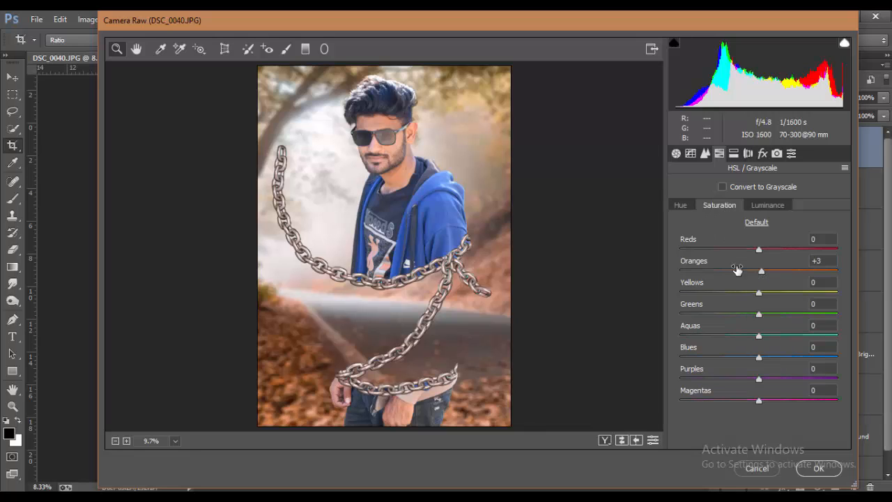
Step: Add a post-crop vignette with Amount -26, Midpoint 70, Roundness +83 and Feather 75, and set Dehaze to +2
left_click(763, 153)
left_click_drag(749, 369, 735, 369)
left_click_drag(765, 413, 820, 414)
left_click(786, 392)
left_click(794, 435)
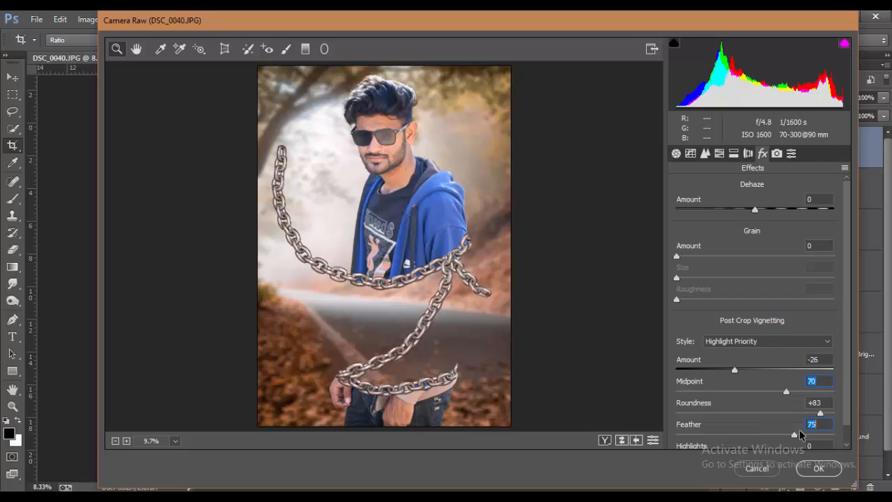
left_click(760, 209)
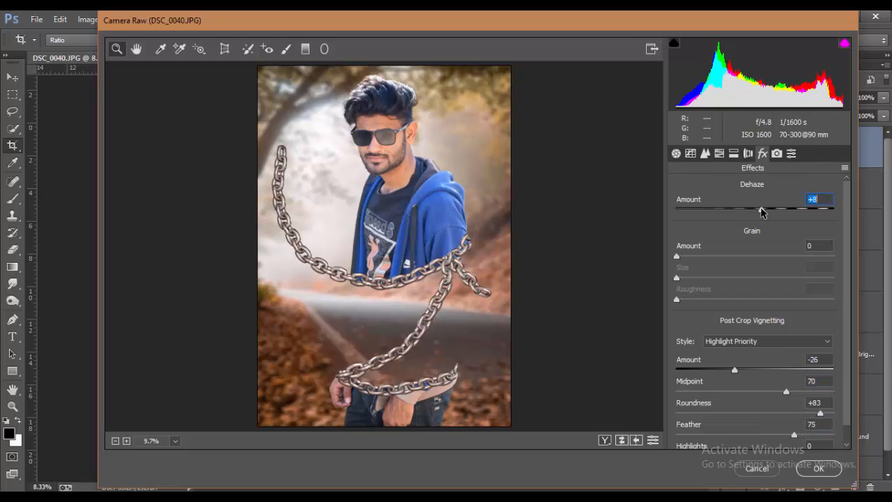
left_click_drag(760, 209, 756, 209)
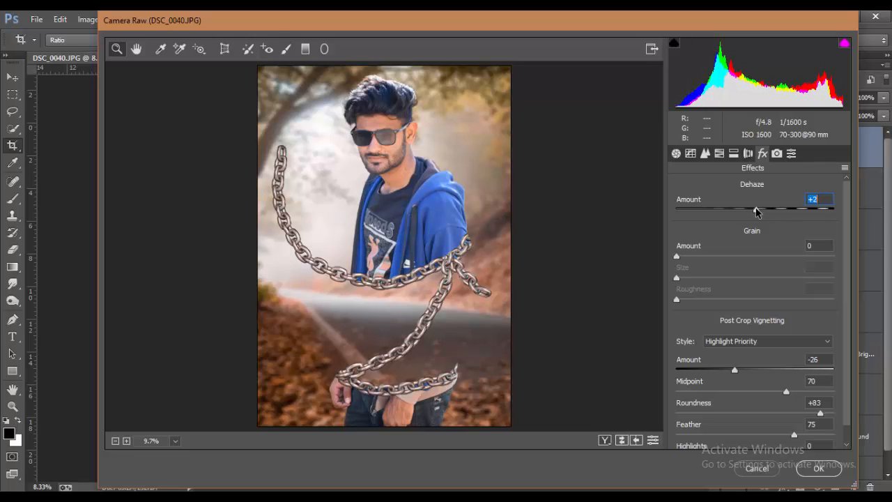
Step: Set Clarity to +10 in the basic adjustments and apply the Camera Raw edits to Layer 1
left_click(676, 153)
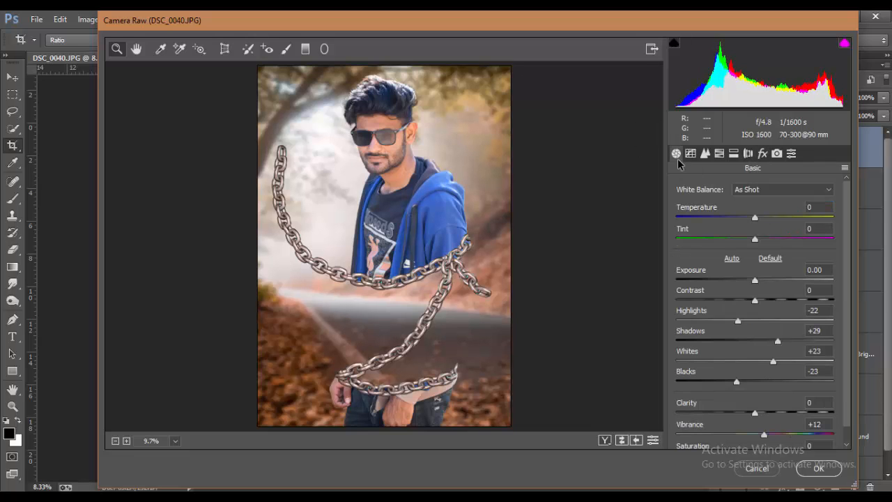
left_click(763, 414)
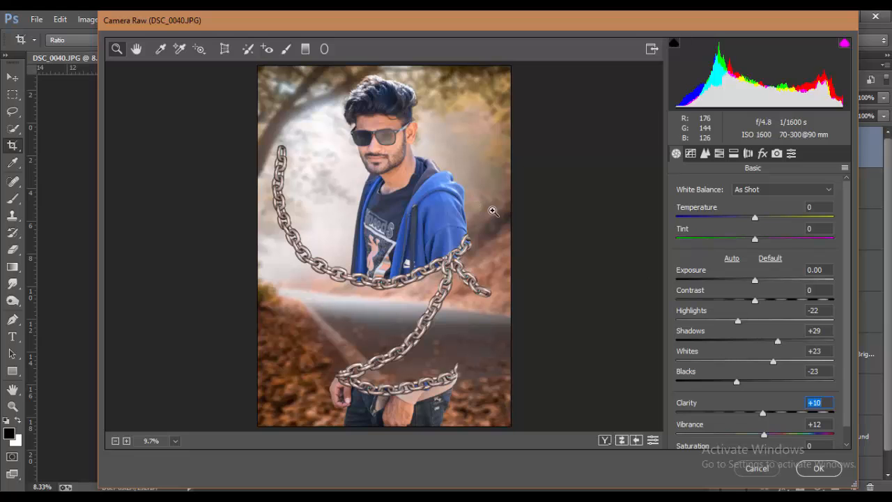
left_click(803, 471)
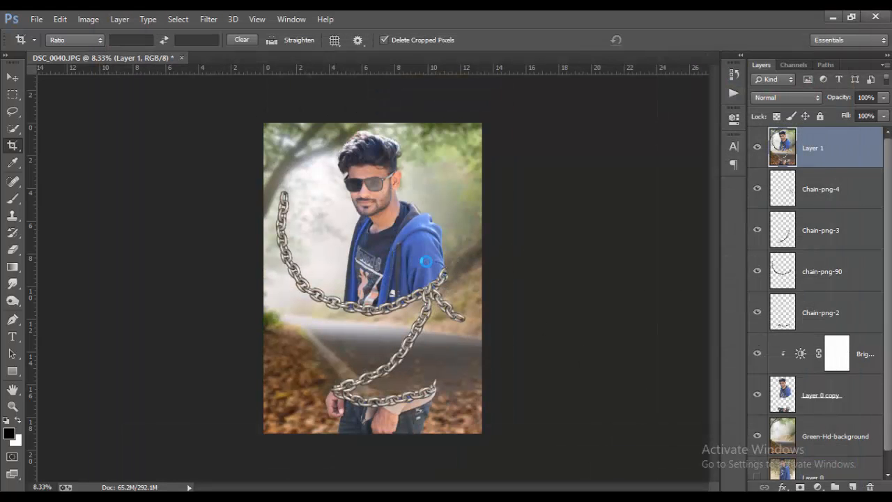
Step: Examine the graded composite up close around the man's face and jacket, and as a whole
left_click(11, 78)
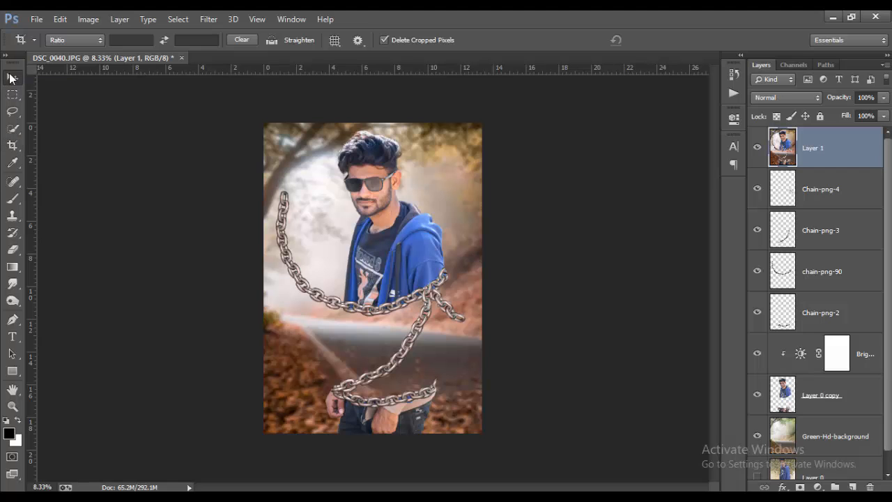
key("ctrl+plus")
key("ctrl+plus")
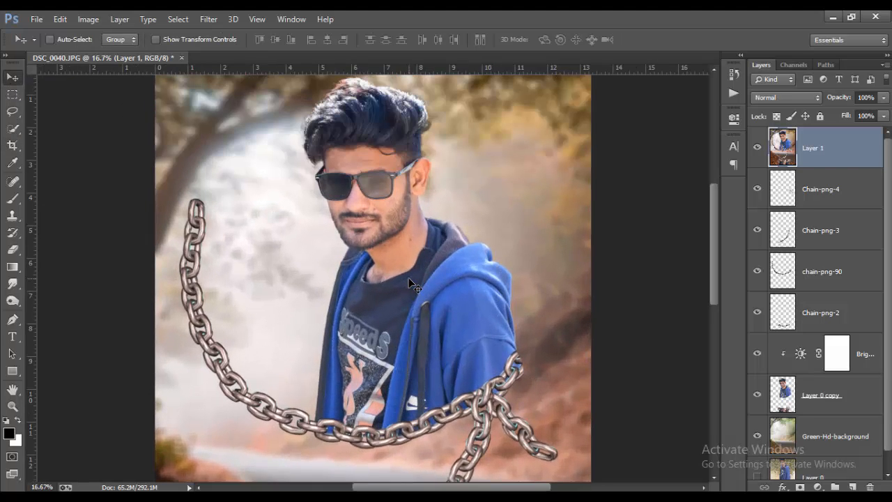
key("ctrl+plus")
key("ctrl+plus")
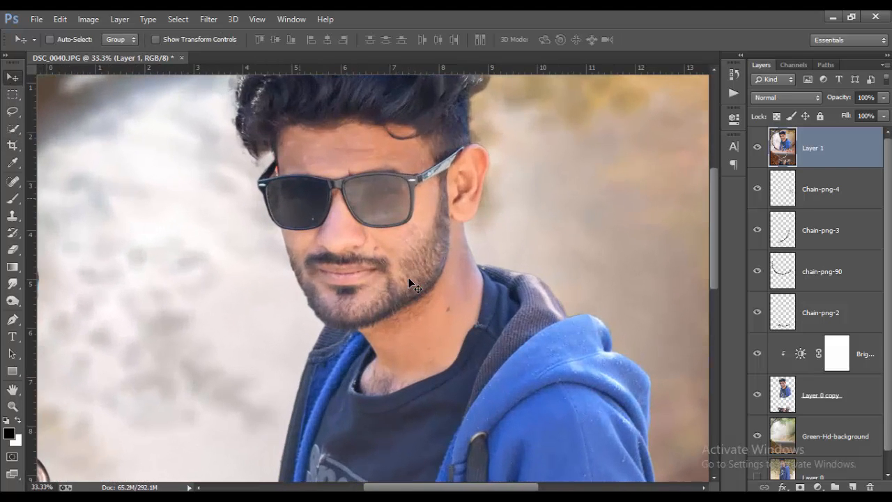
key("ctrl+minus")
key("ctrl+minus")
key("ctrl+minus")
key("ctrl+minus")
key("ctrl+minus")
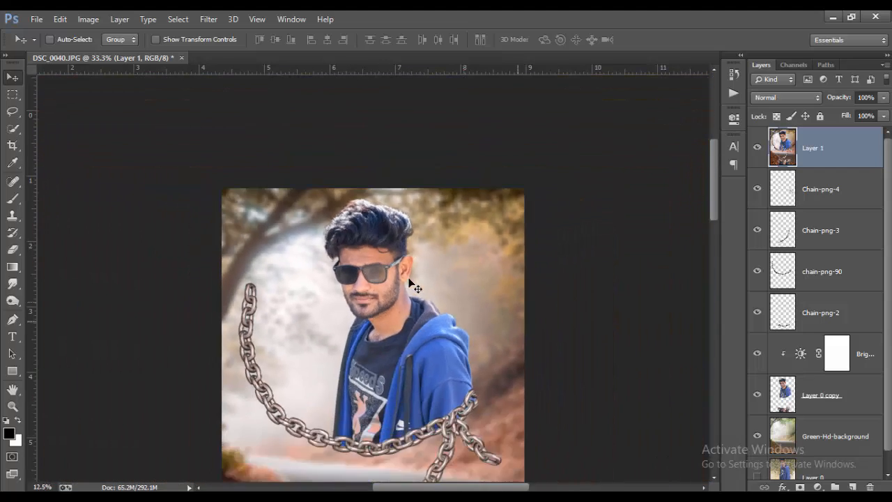
key("ctrl+plus")
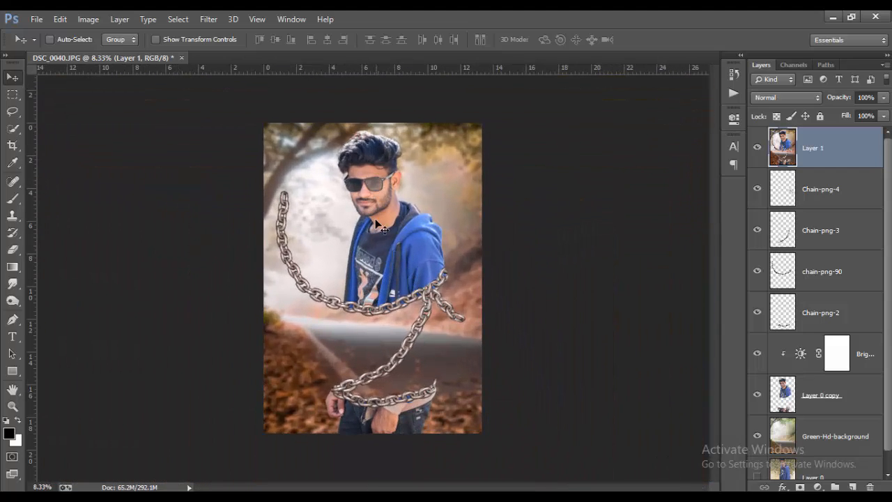